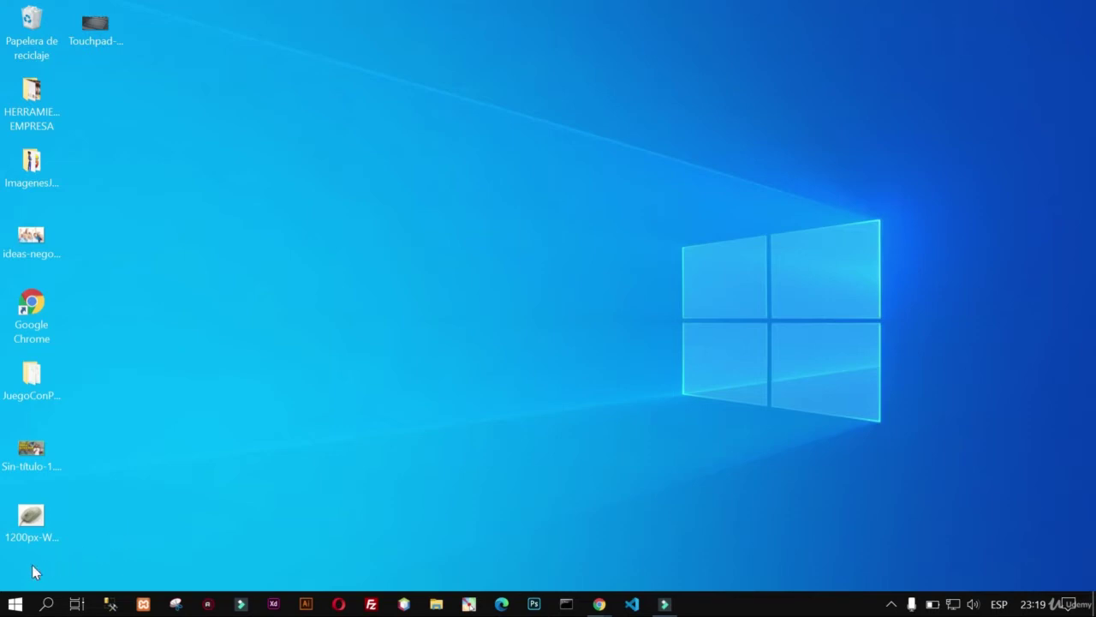
Step: Search Windows for "ex" to open Explorador de archivos, and go to the Documentos folder
left_click_drag(32, 564, 74, 553)
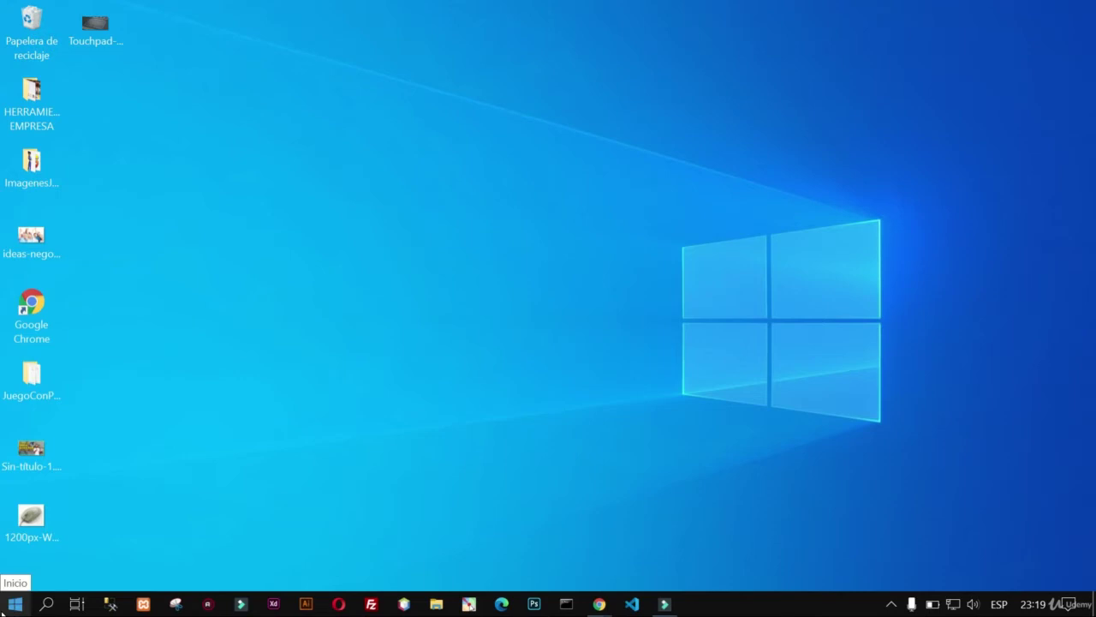
left_click(15, 604)
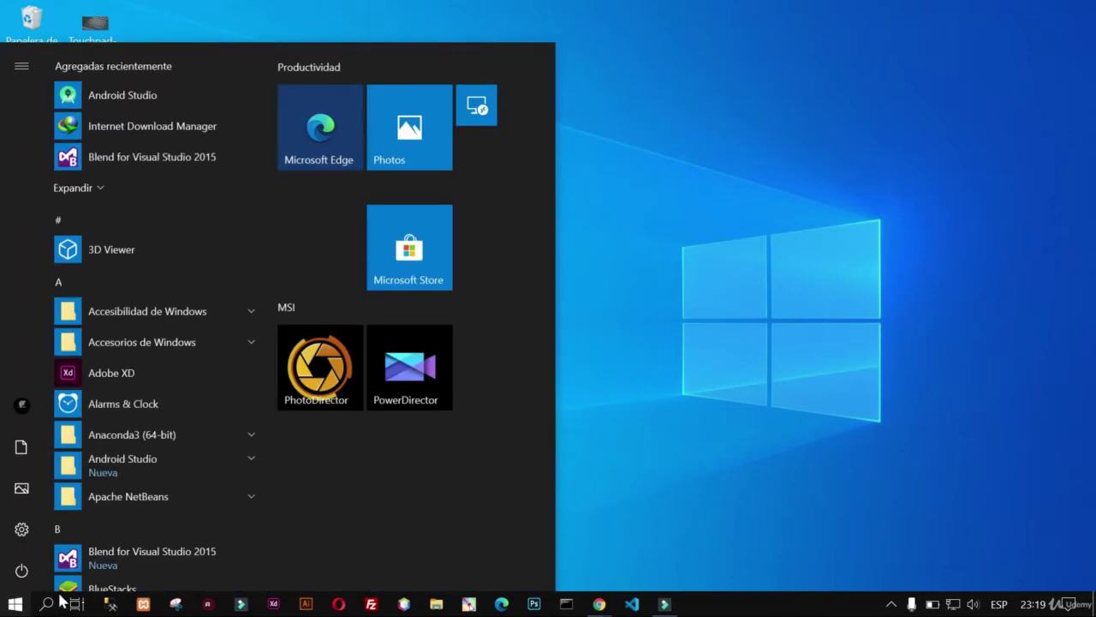
type("ex")
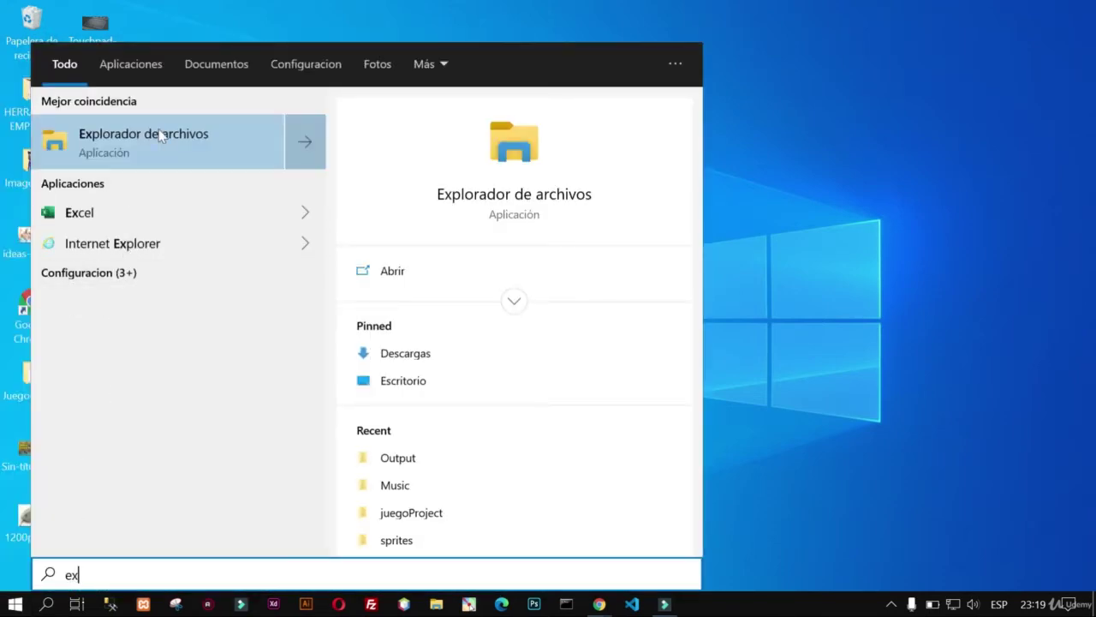
left_click(143, 139)
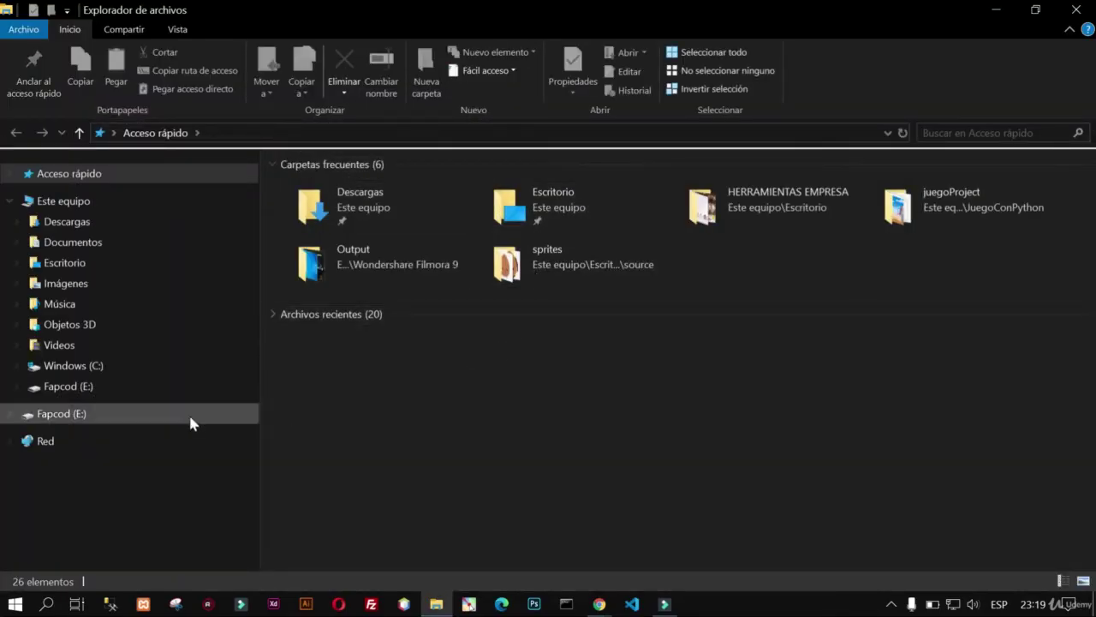
left_click(86, 242)
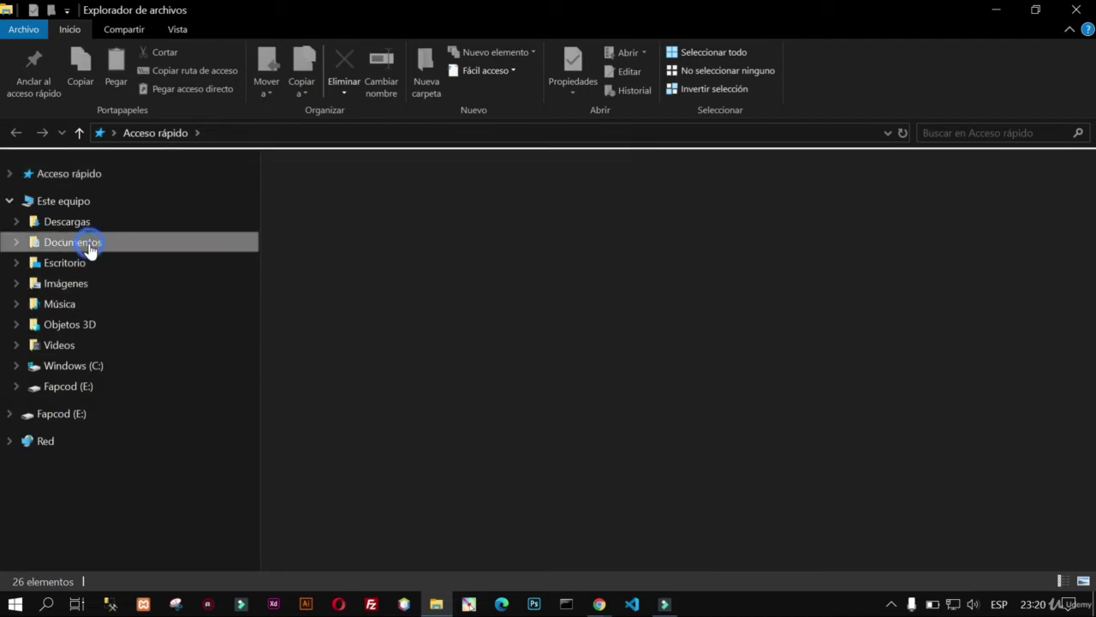
Step: Create a new folder inside Documentos and name it DOCUMENTOS followed by the owner's first name
right_click(324, 409)
left_click(317, 438)
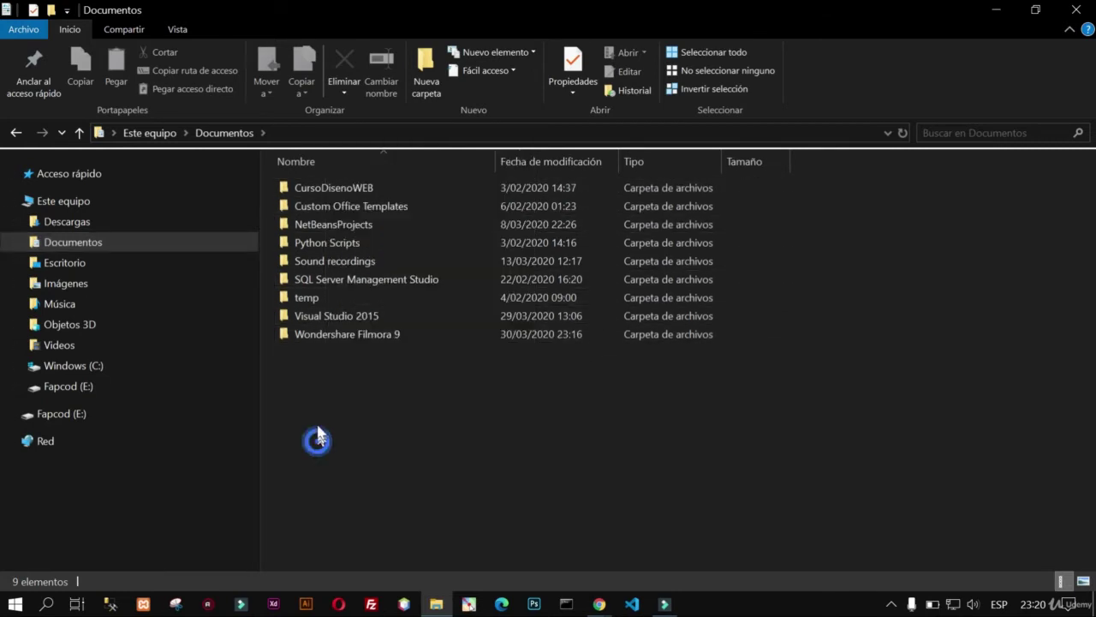
right_click(342, 420)
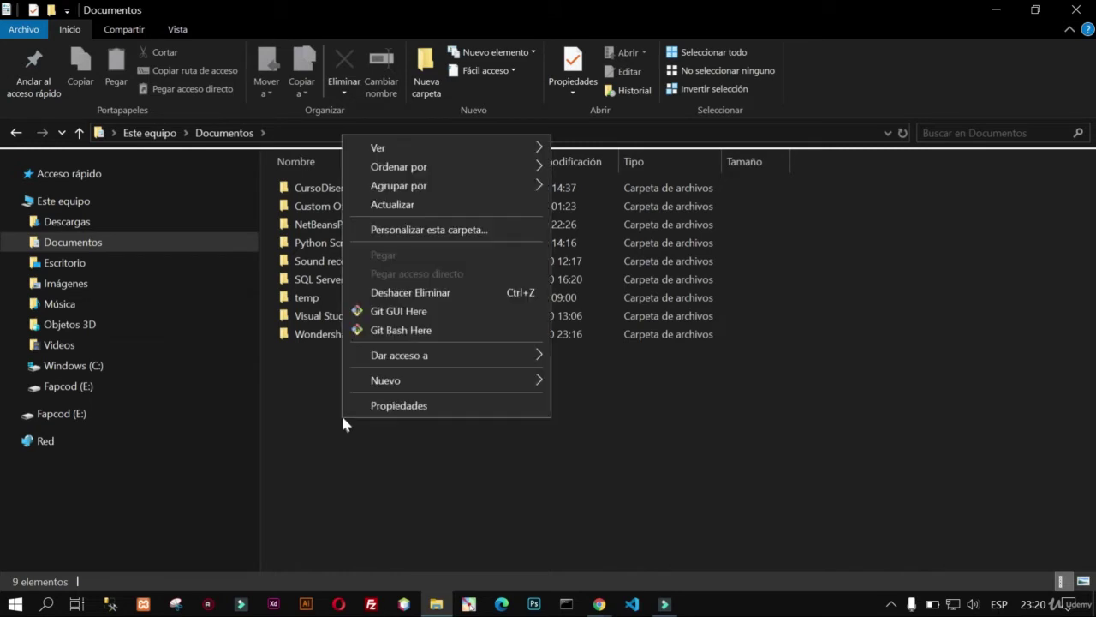
mouse_move(433, 383)
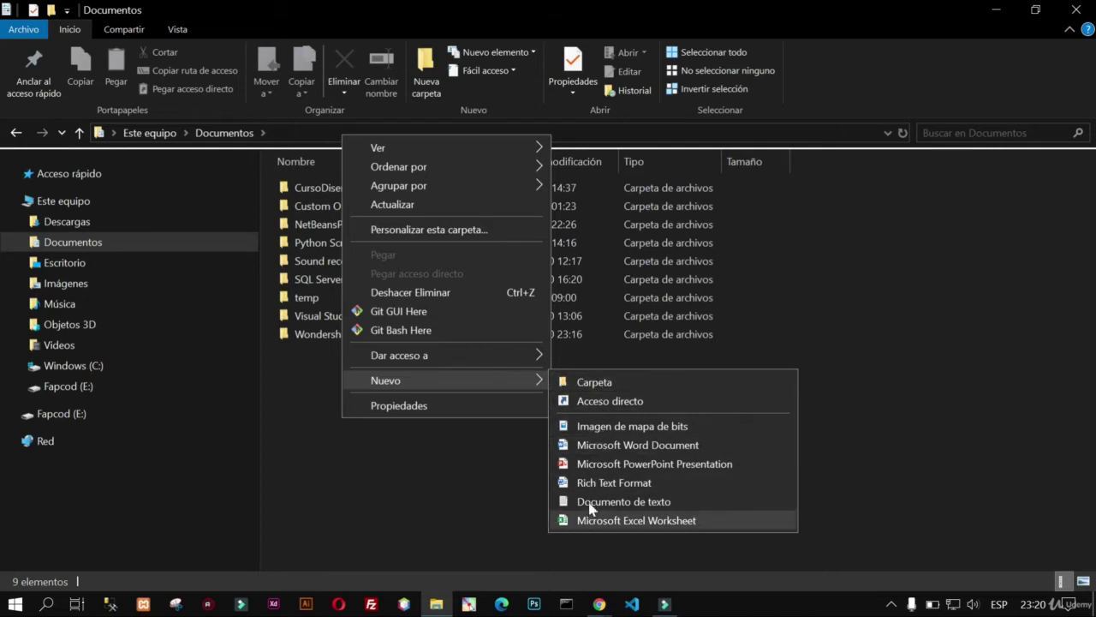
left_click(597, 382)
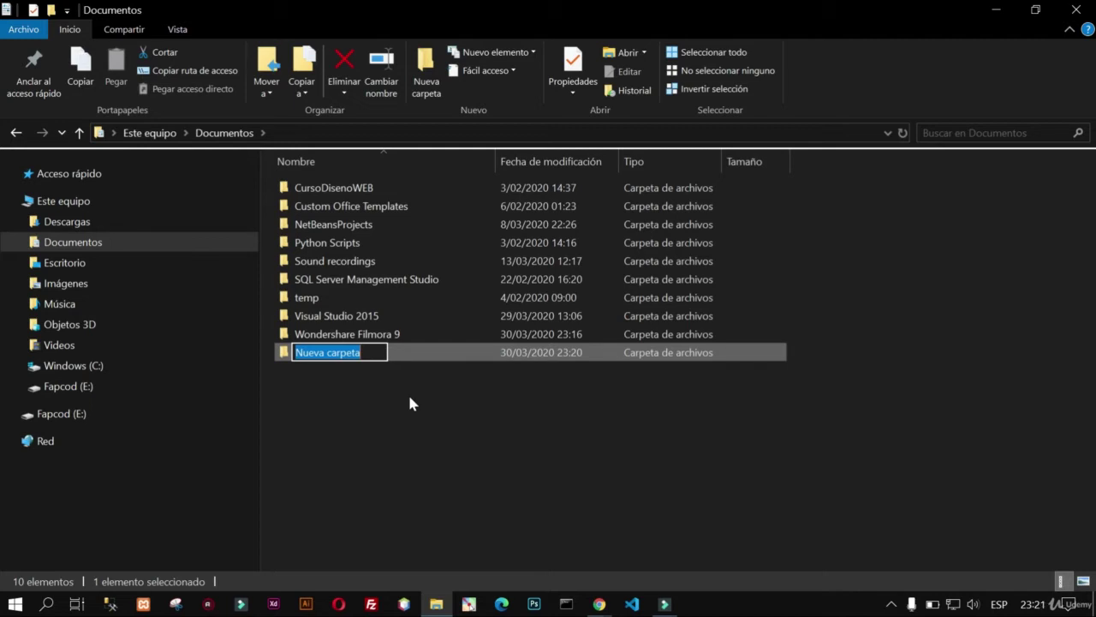
type("DOC")
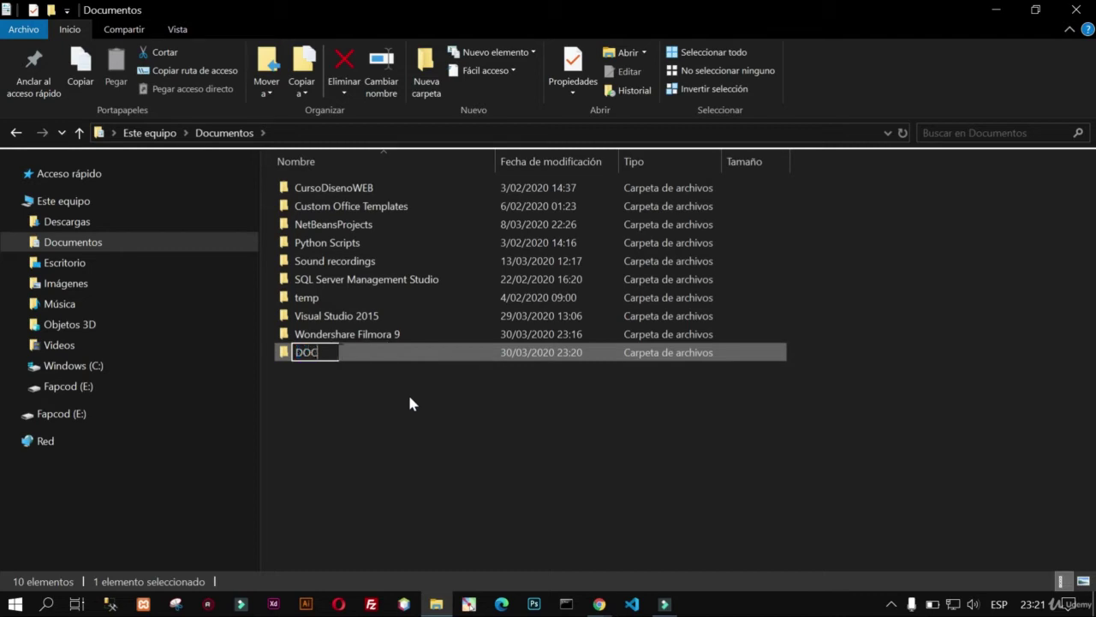
type("UMEN")
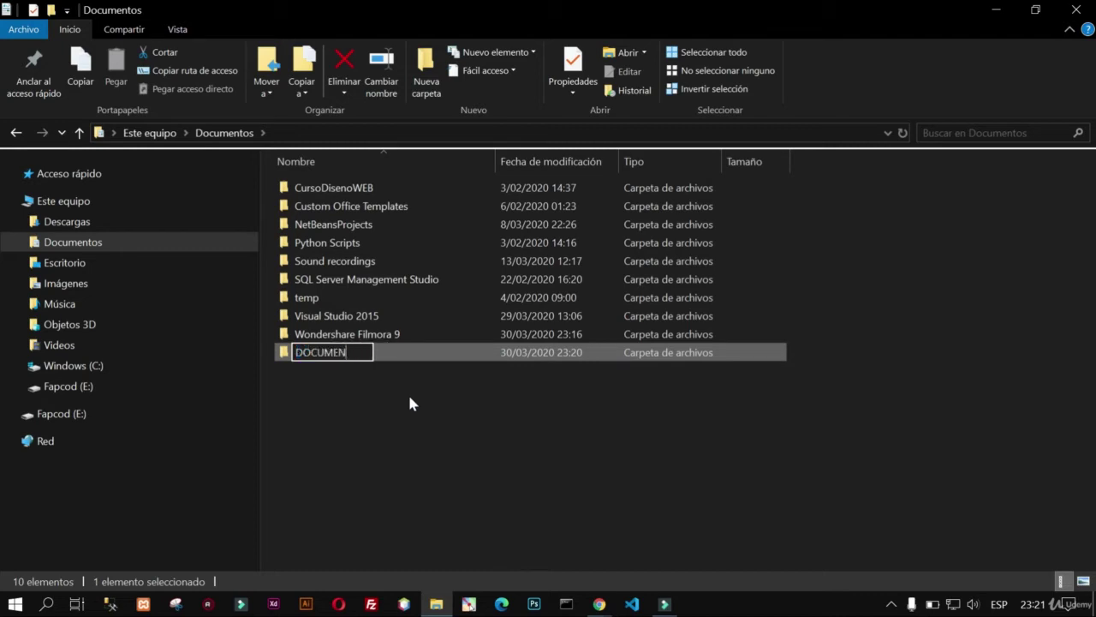
type("TOS FR")
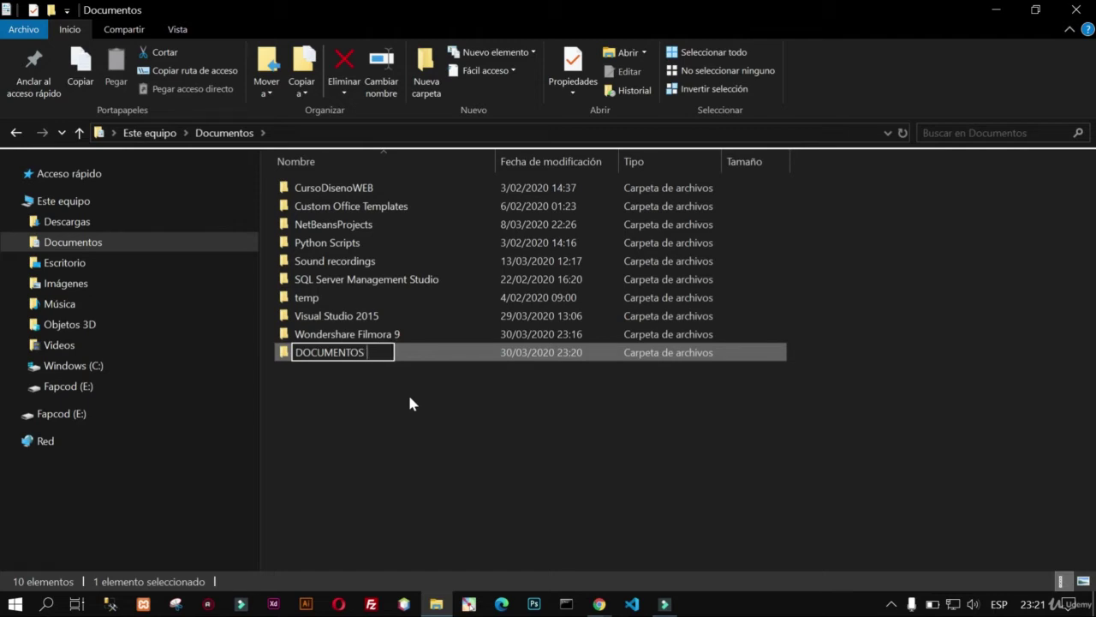
type("ANK")
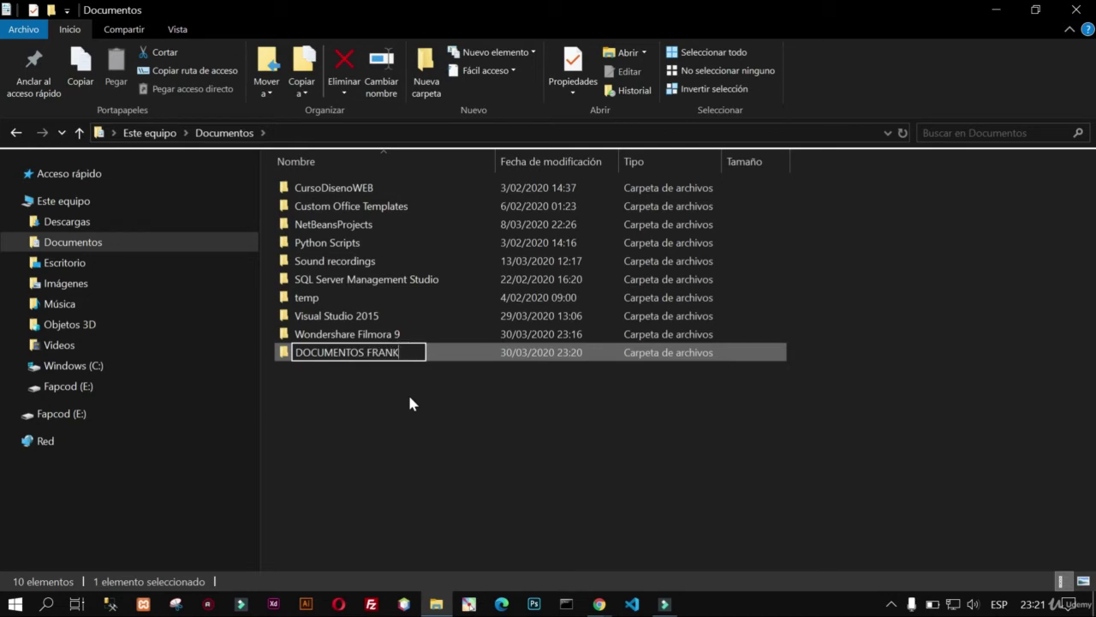
left_click(381, 453)
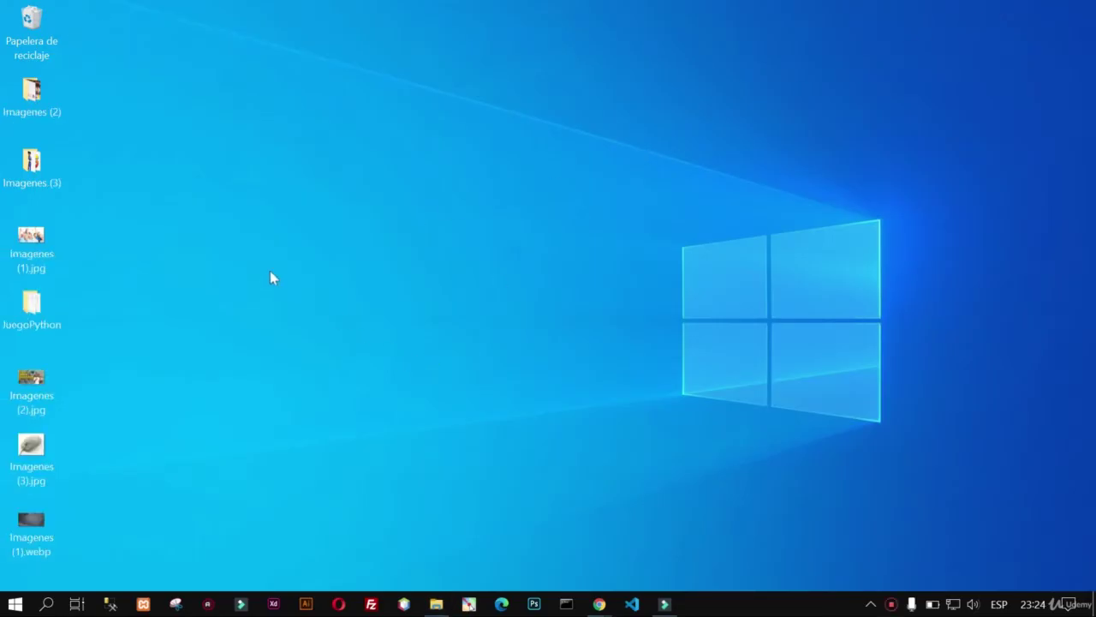
Step: Create a new folder on the desktop and name it IMAGENES
right_click(148, 172)
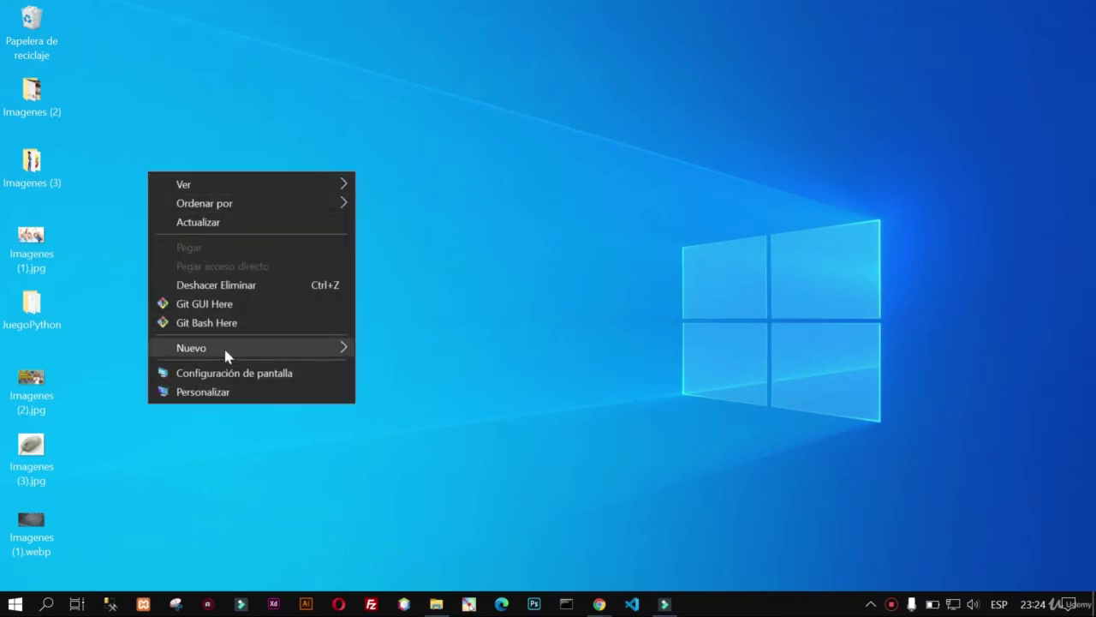
mouse_move(226, 353)
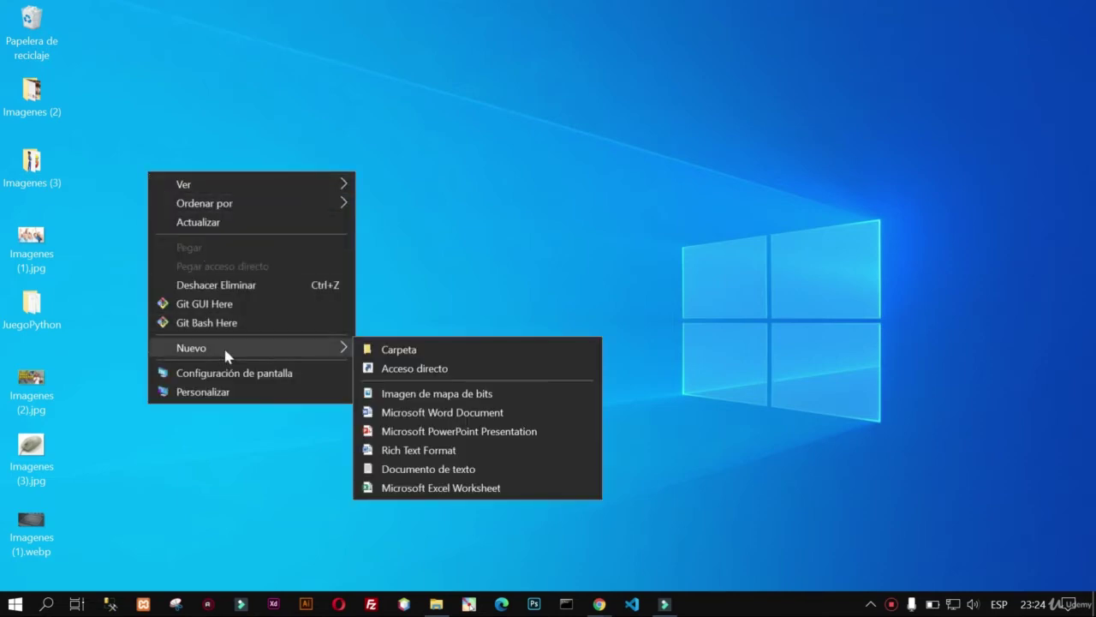
left_click(418, 352)
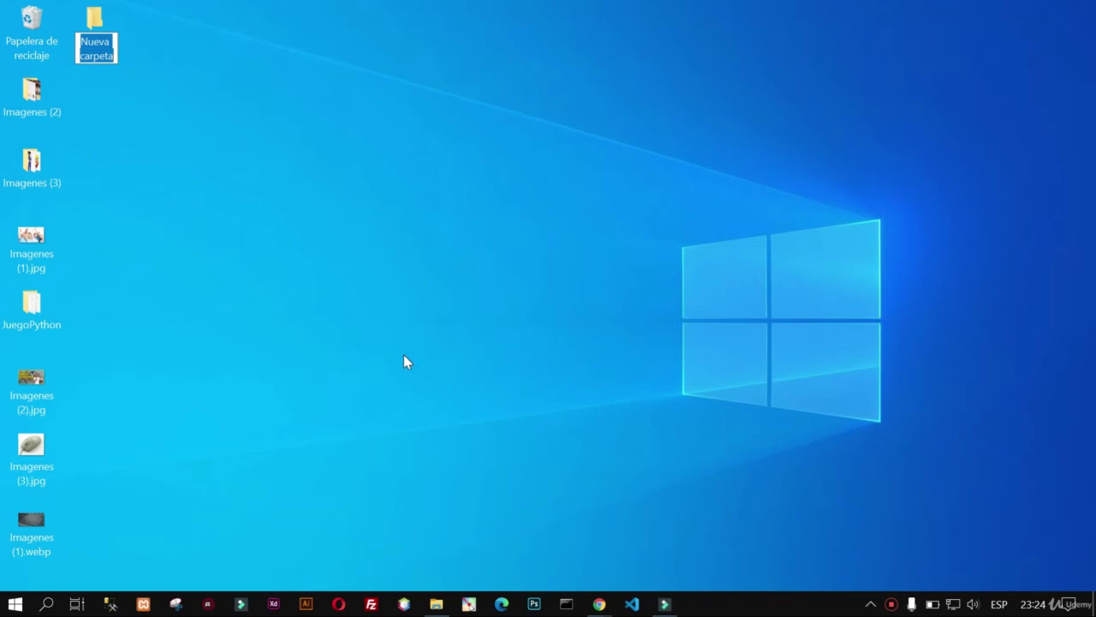
type("IMAGENES")
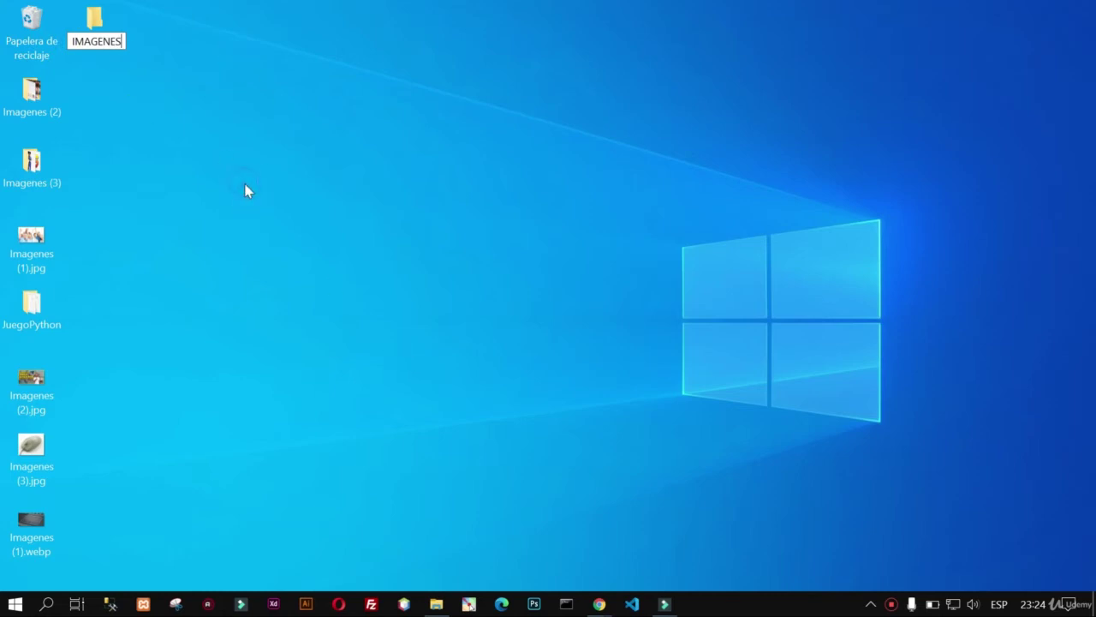
key("Return")
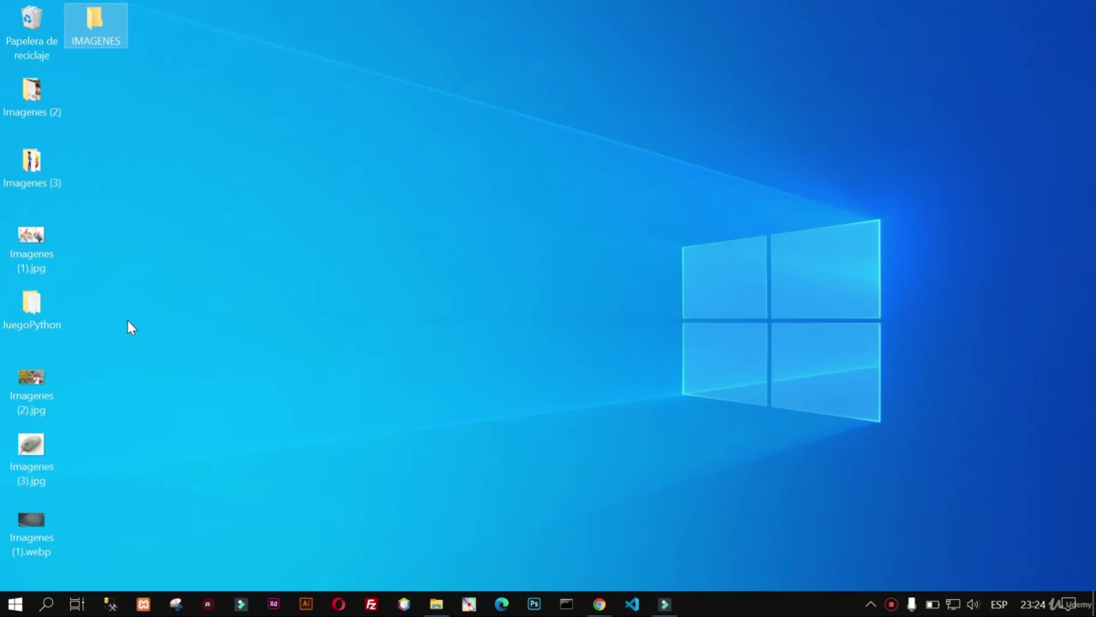
Step: Move the mouse picture Imagenes (3).jpg from the desktop into the IMAGENES folder
left_click(38, 446)
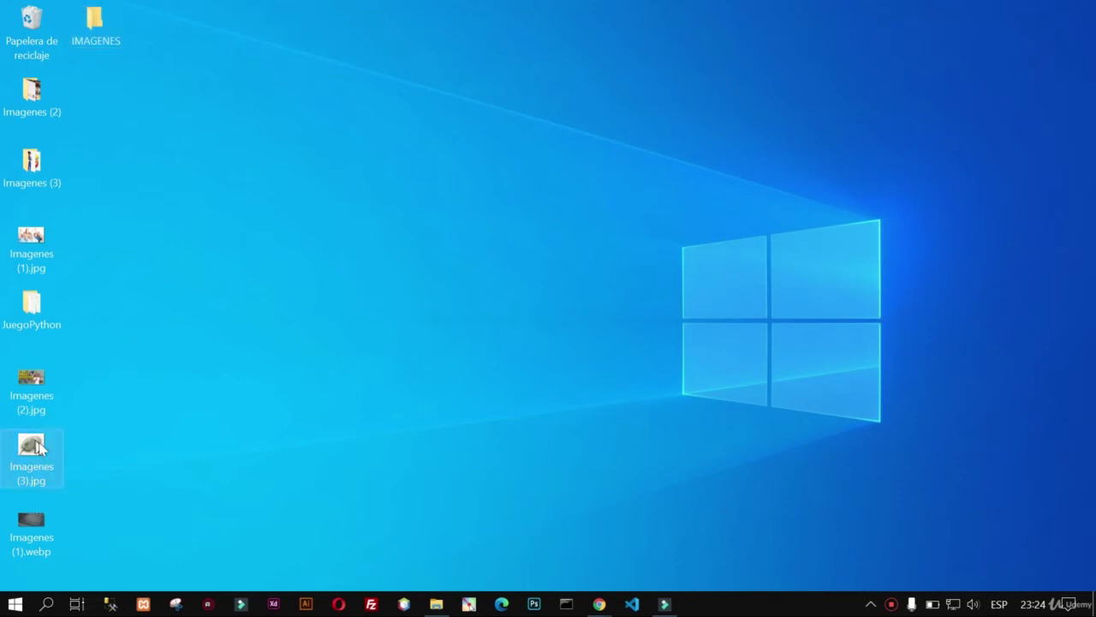
mouse_move(38, 445)
left_mouse_down()
mouse_move(135, 432)
mouse_move(169, 195)
mouse_move(129, 357)
mouse_move(34, 467)
mouse_move(66, 426)
mouse_move(39, 455)
mouse_move(305, 289)
mouse_move(168, 420)
mouse_move(32, 452)
left_mouse_up()
left_click(129, 367)
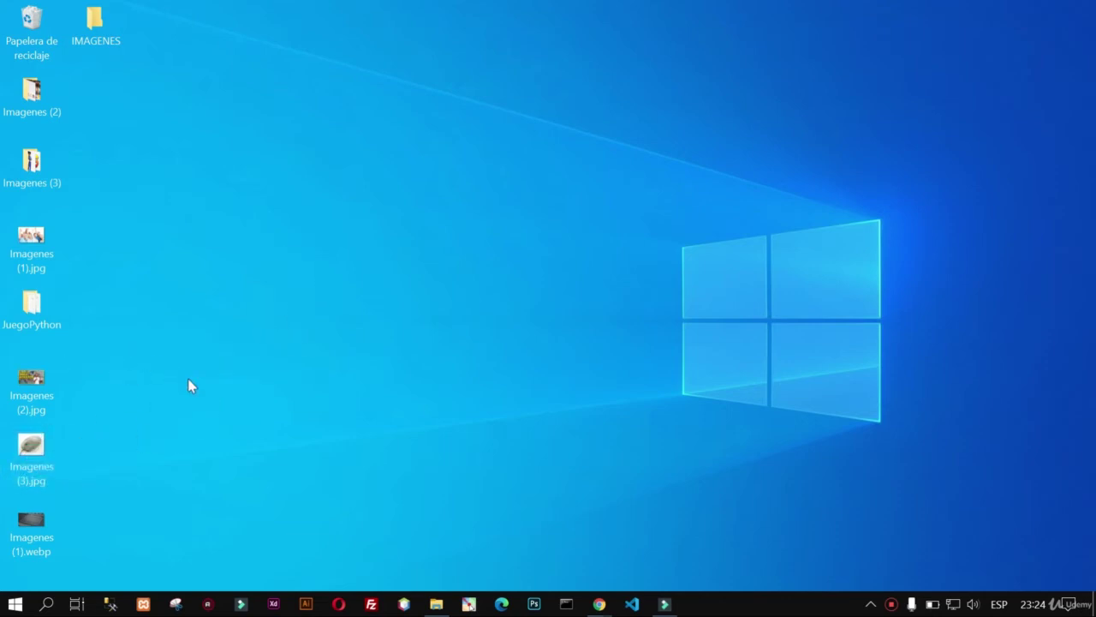
mouse_move(33, 452)
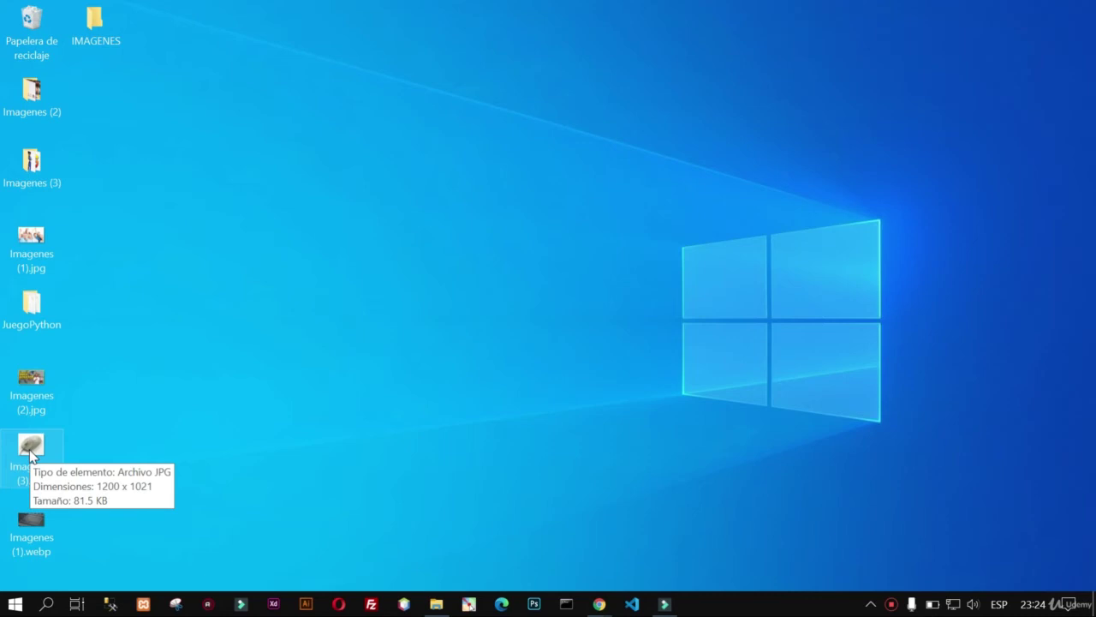
left_click(32, 456)
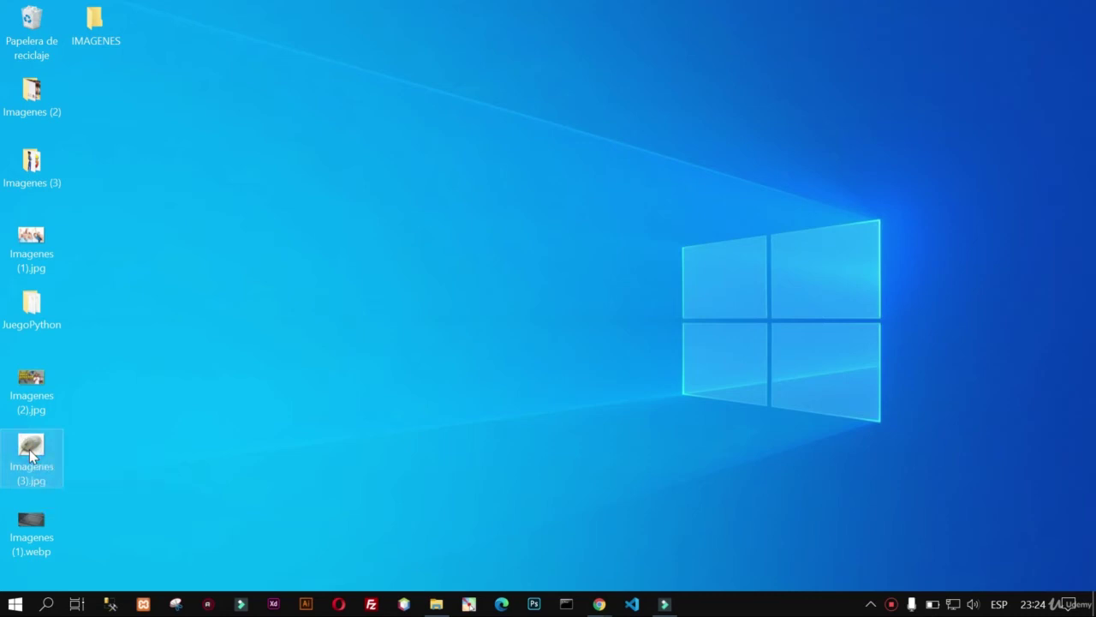
left_click_drag(29, 452, 101, 33)
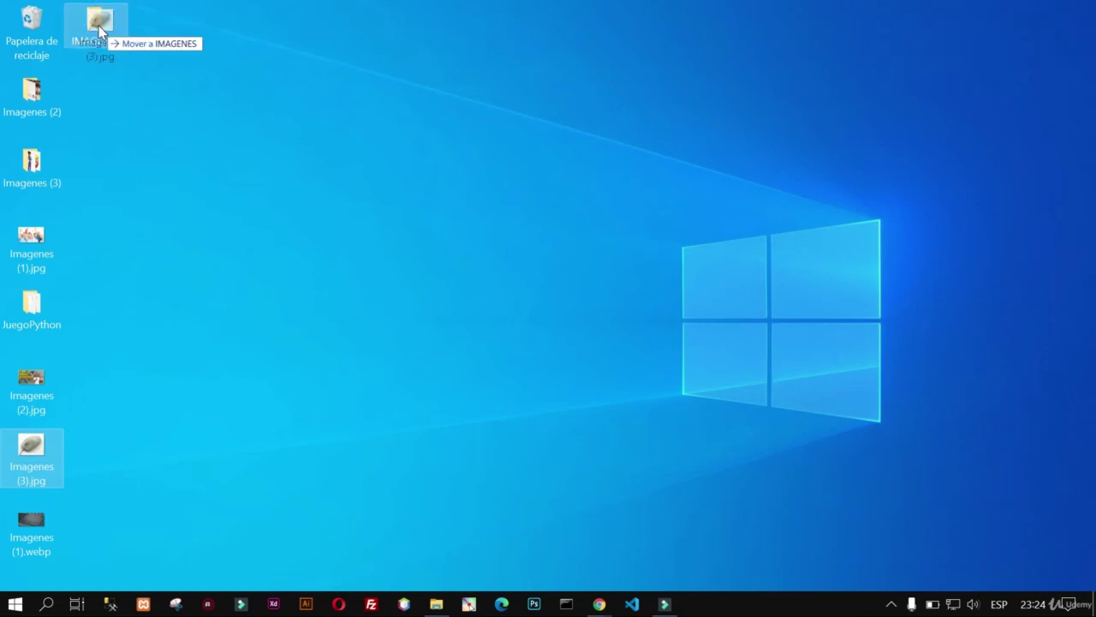
left_click_drag(99, 26, 99, 26)
left_click_drag(99, 31, 100, 30)
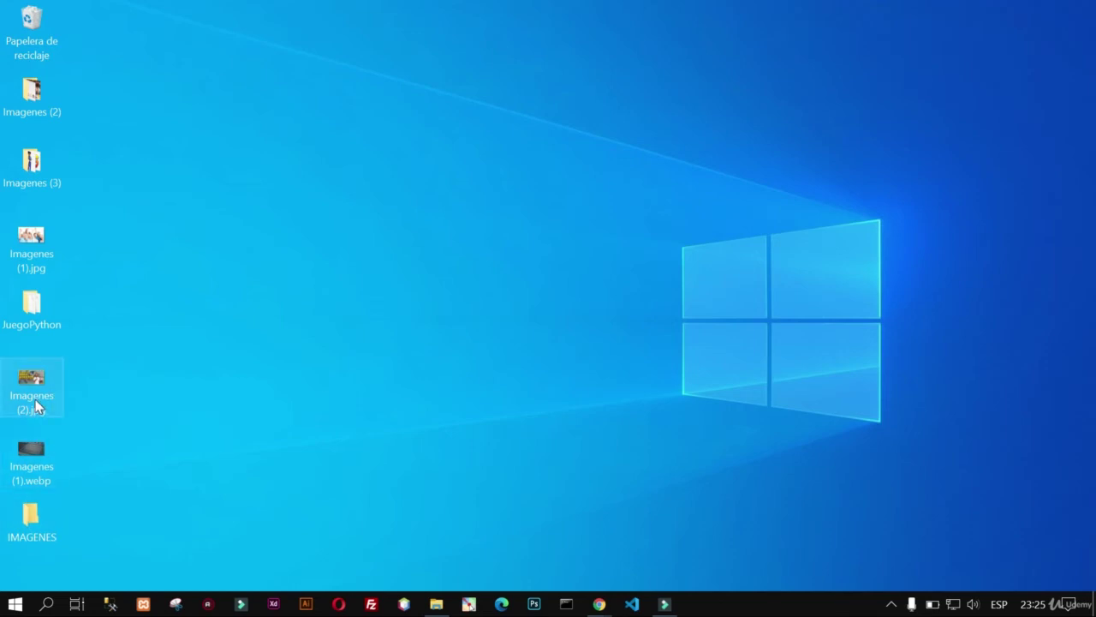
Step: Open the IMAGENES folder to check its contents, and close its window
mouse_move(36, 404)
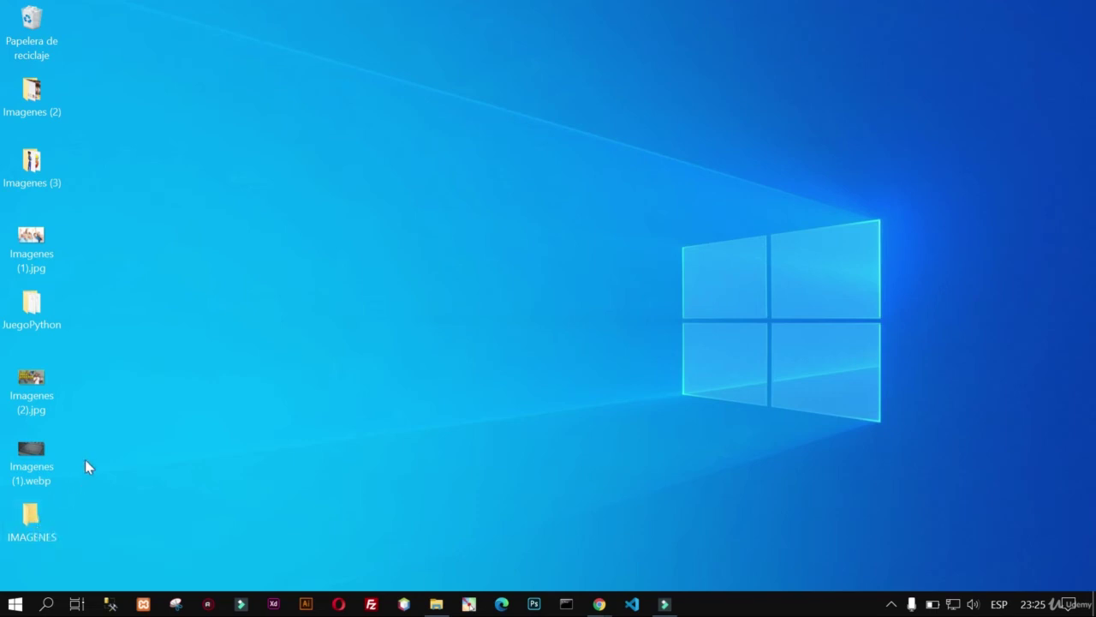
mouse_move(34, 521)
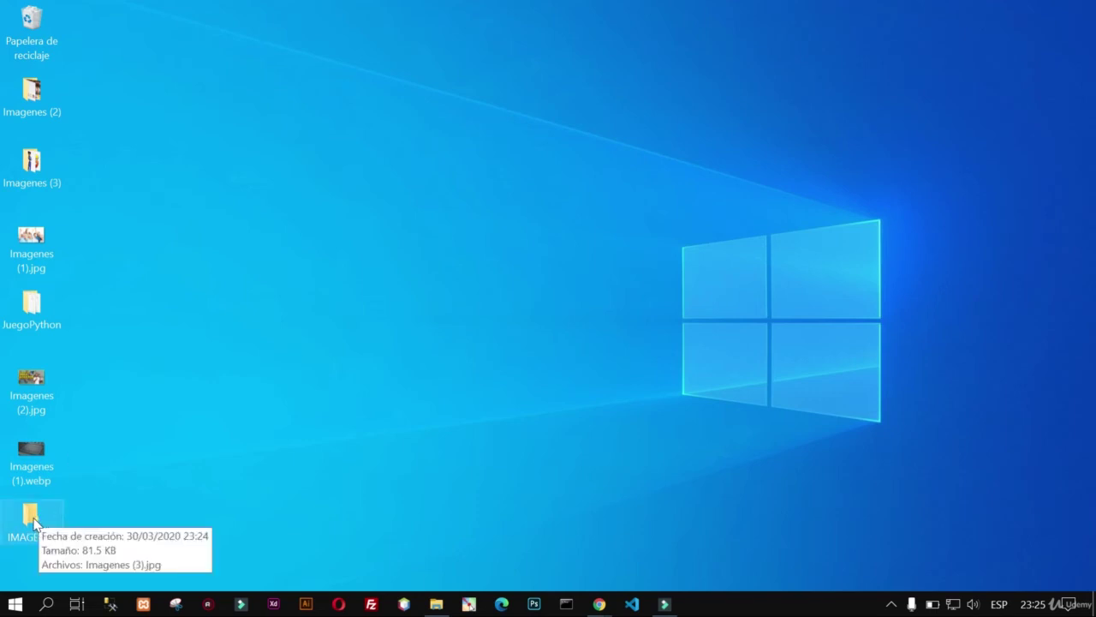
left_click(34, 520)
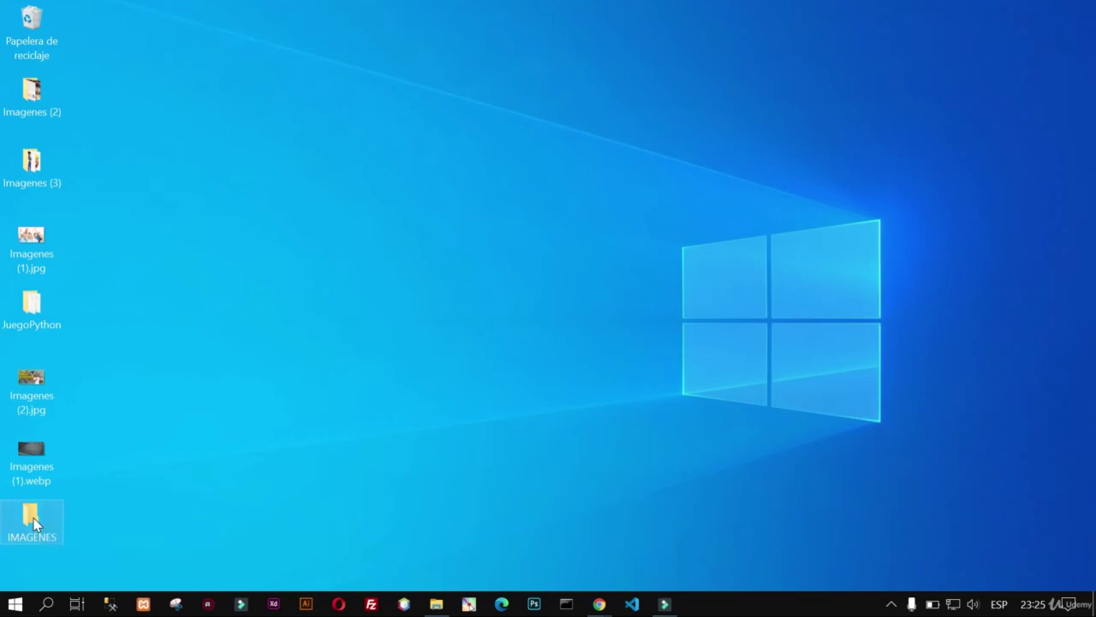
double_click(34, 521)
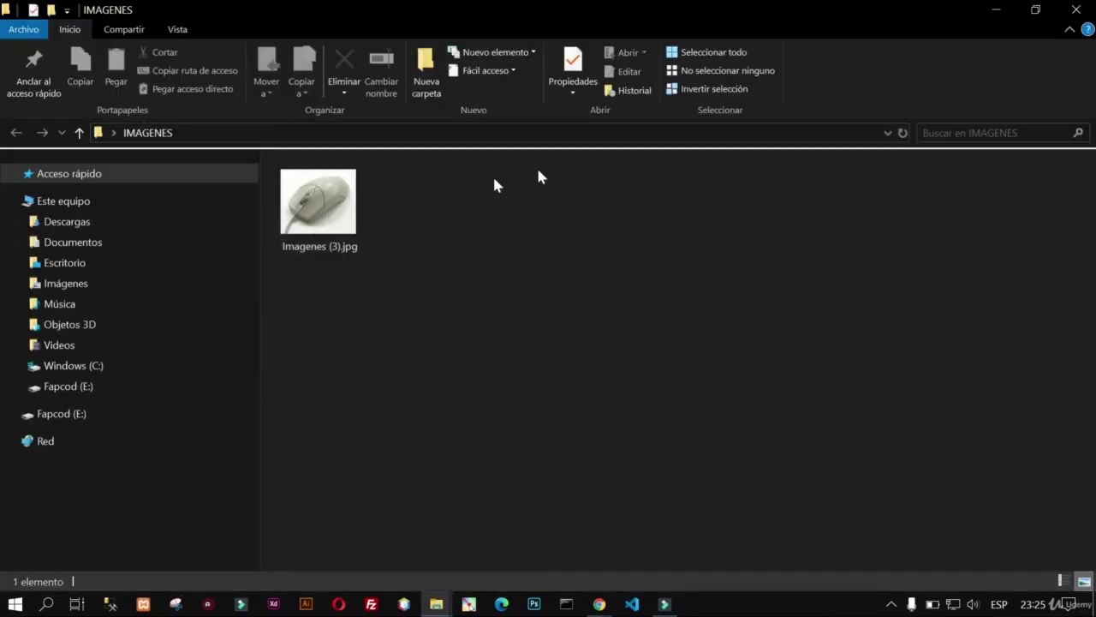
left_click(1075, 9)
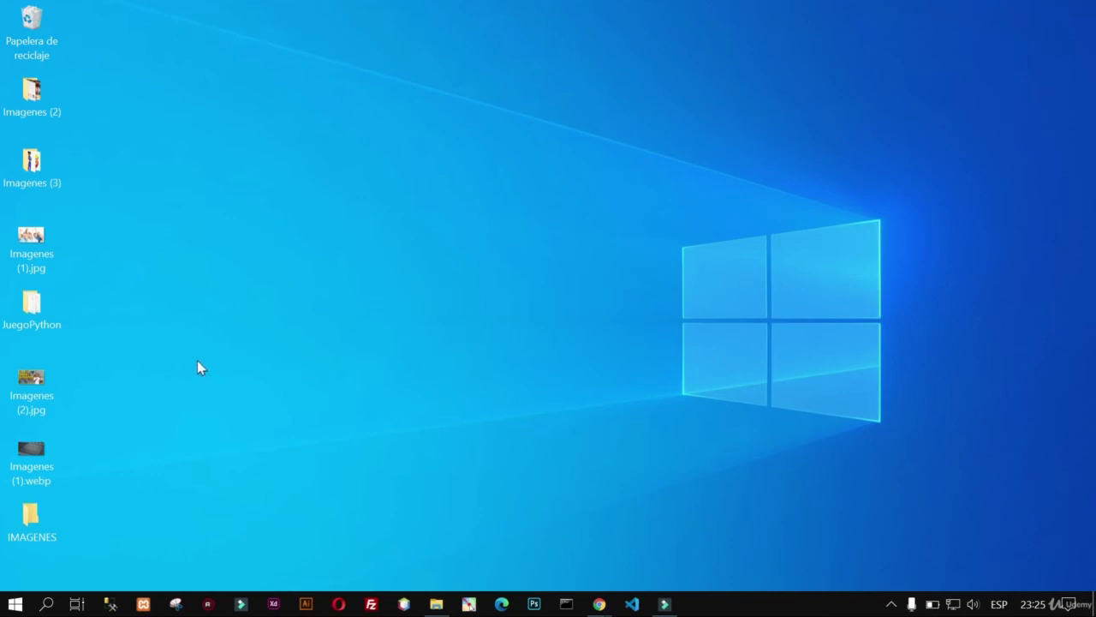
Step: Create a new folder on the desktop and name it NOTAS
right_click(241, 298)
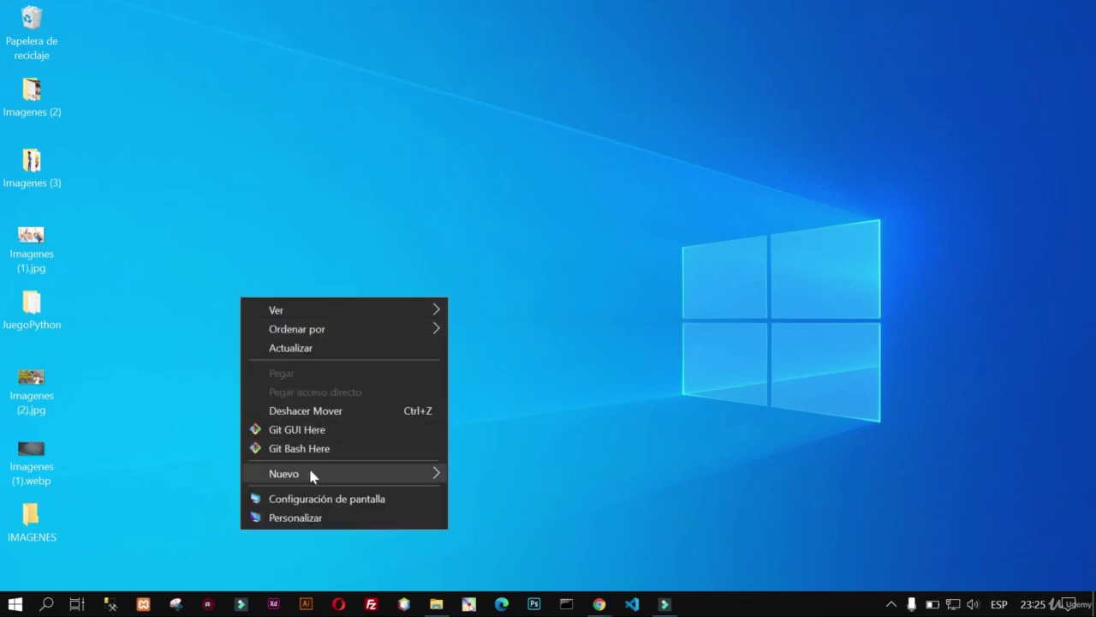
mouse_move(278, 472)
left_click(510, 332)
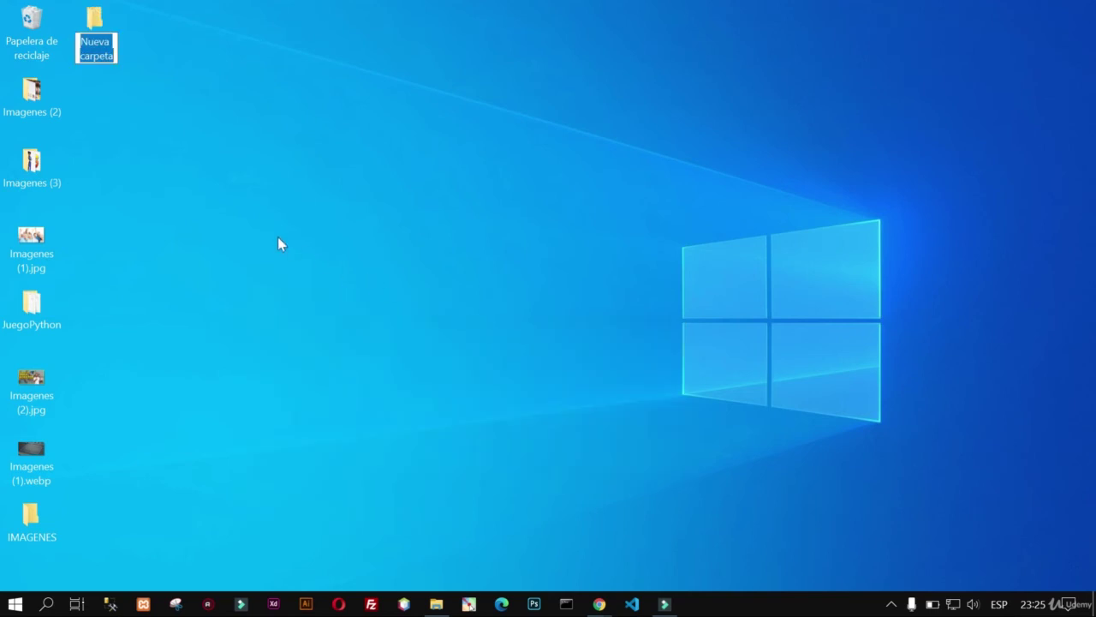
type("NOTAS")
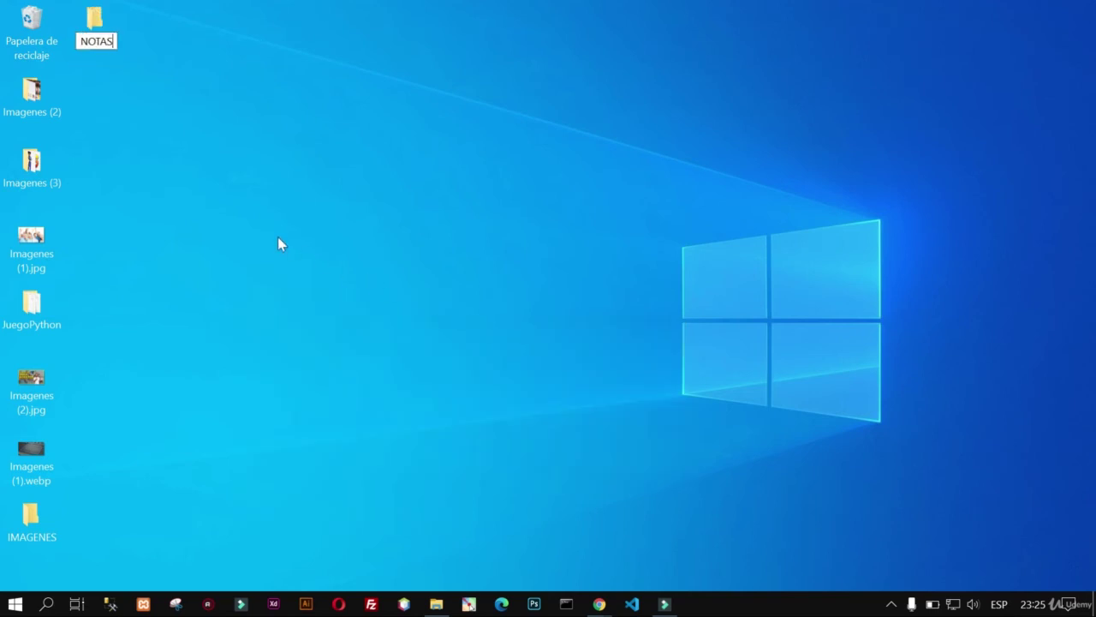
key("Return")
left_click(274, 214)
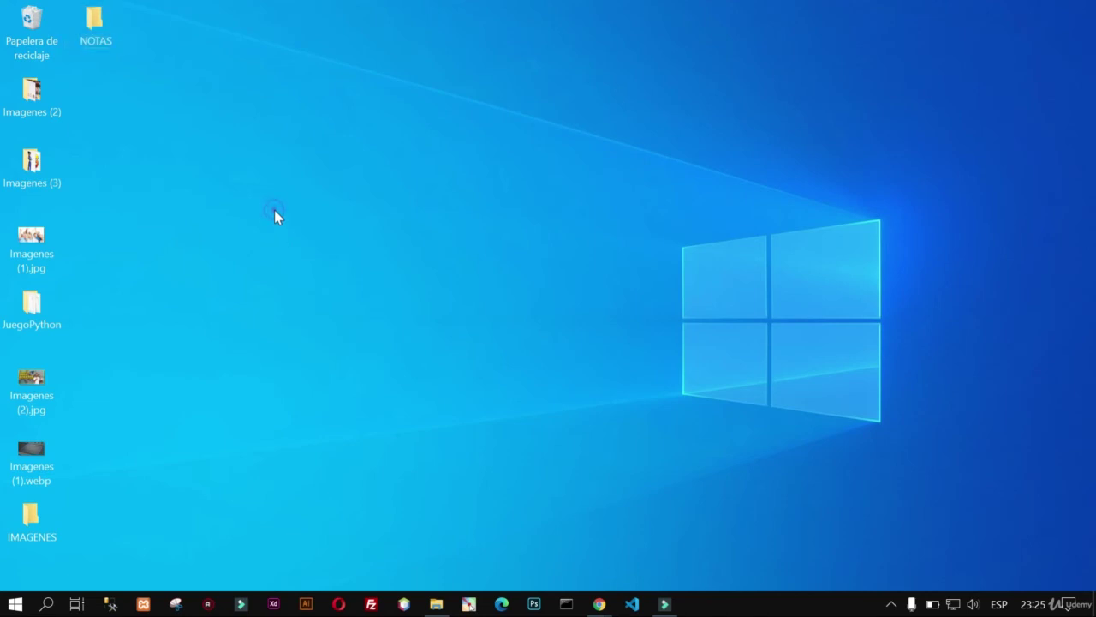
Step: Create a new folder on the desktop and name it clases
right_click(174, 149)
mouse_move(261, 313)
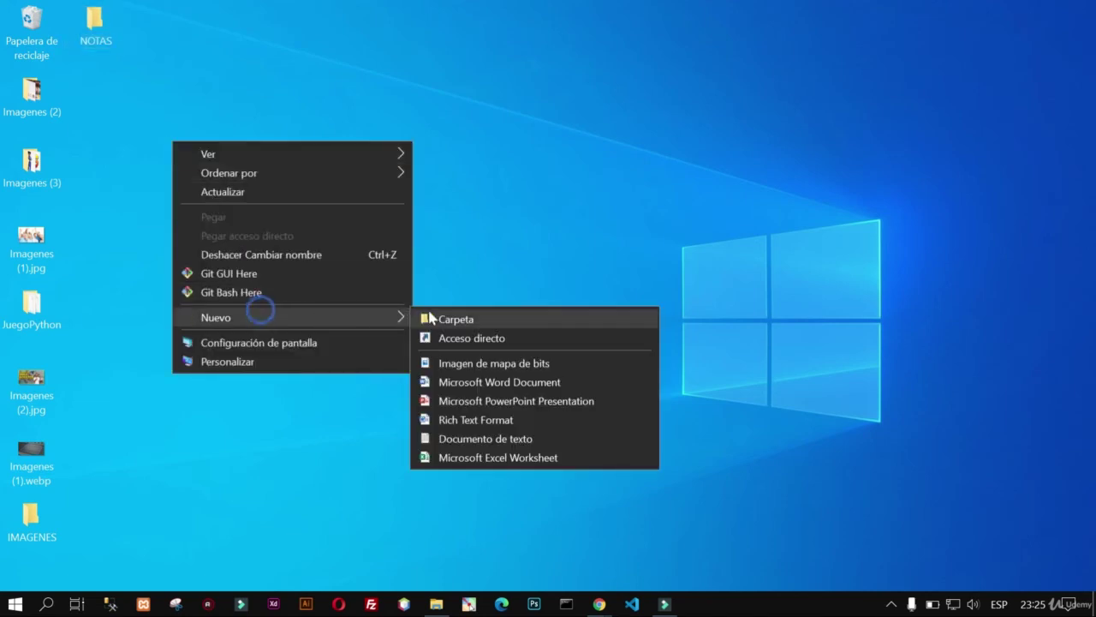
left_click(437, 317)
type("clases")
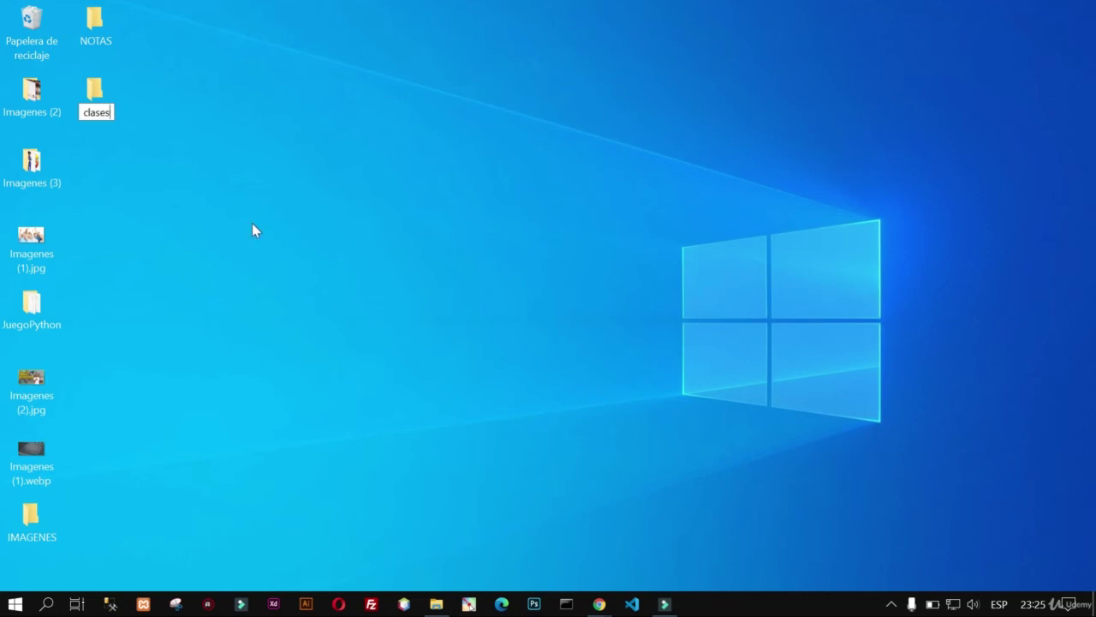
key("Return")
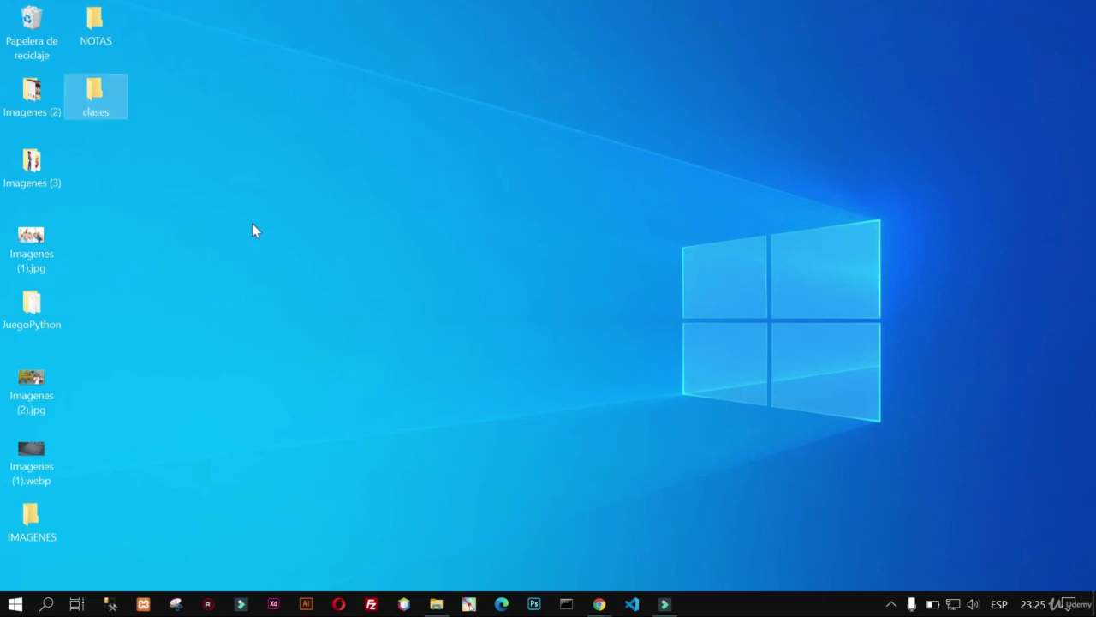
left_click(252, 218)
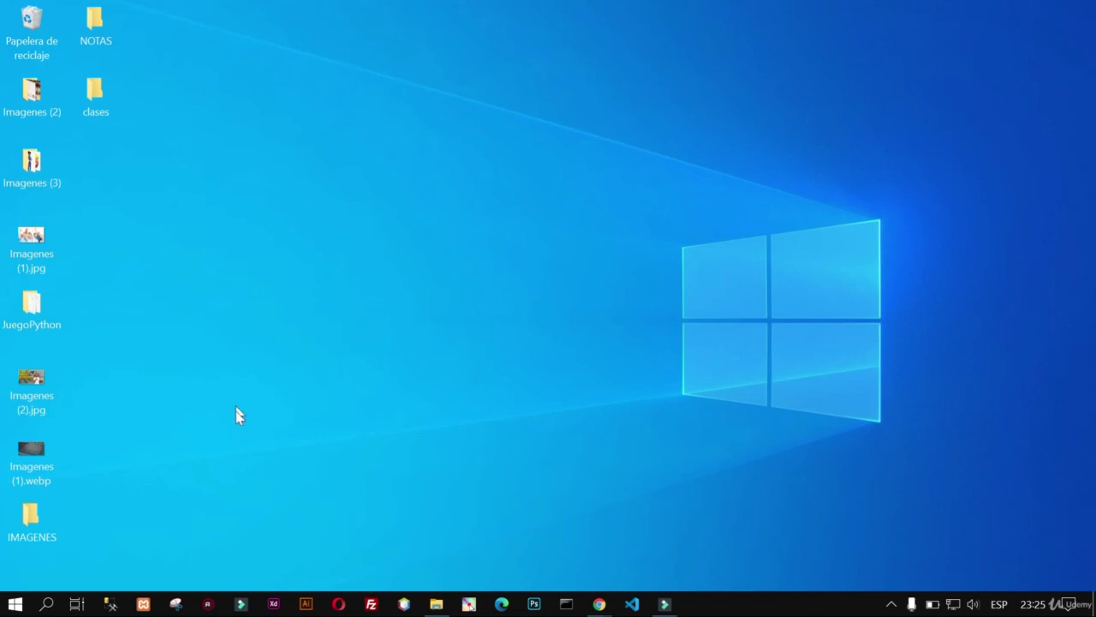
Step: Switch to File Explorer and open the DOCUMENTOS folder bearing the owner's name inside Documentos
left_click(437, 605)
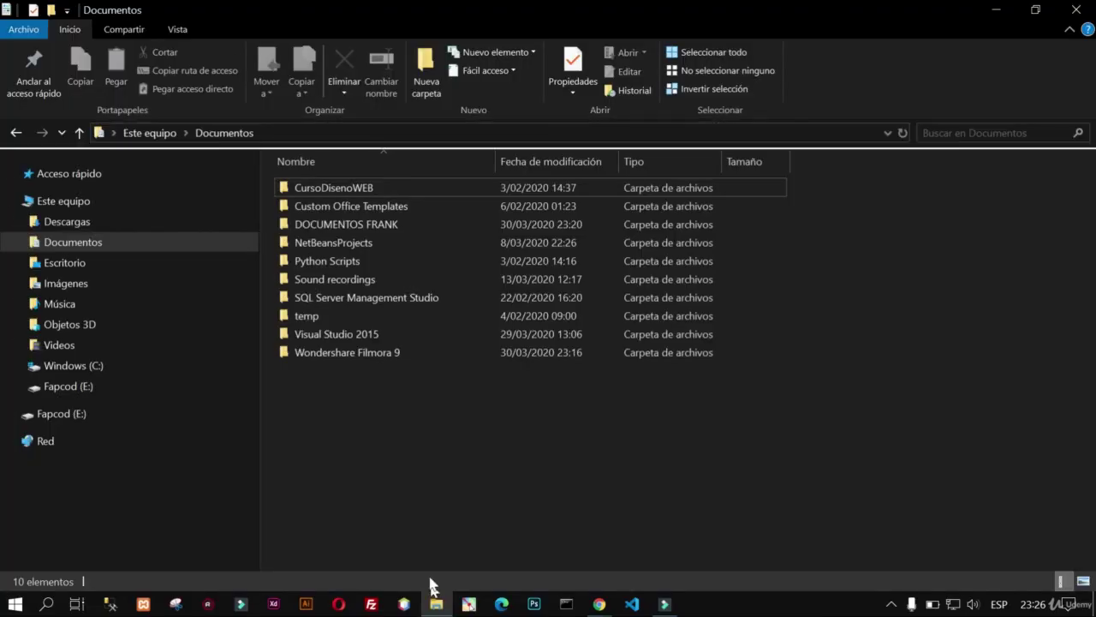
left_click(357, 225)
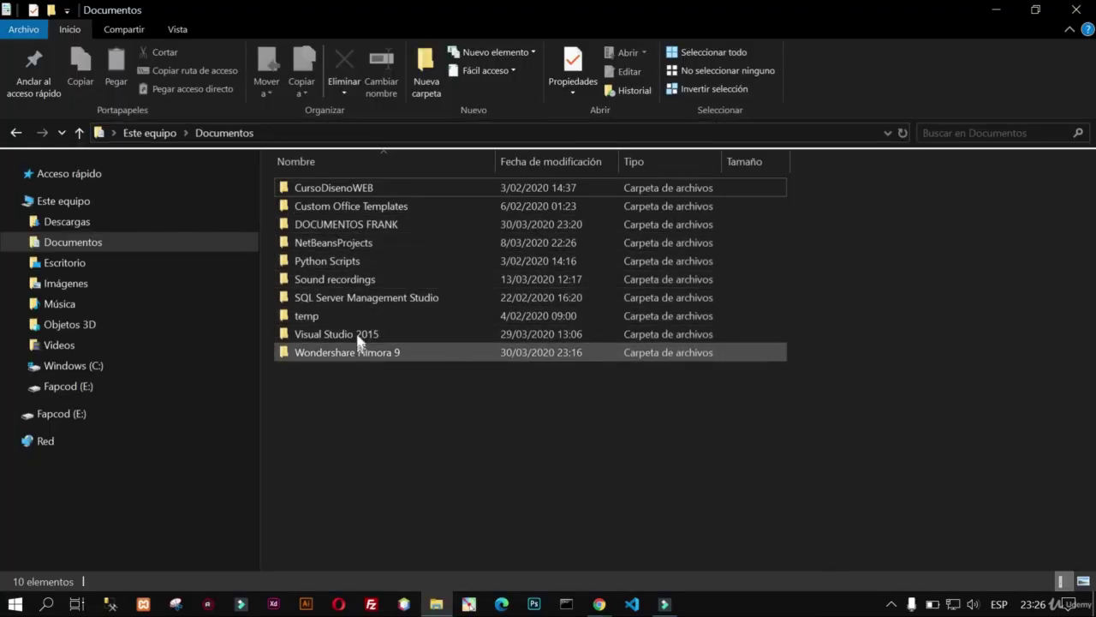
left_click(356, 230)
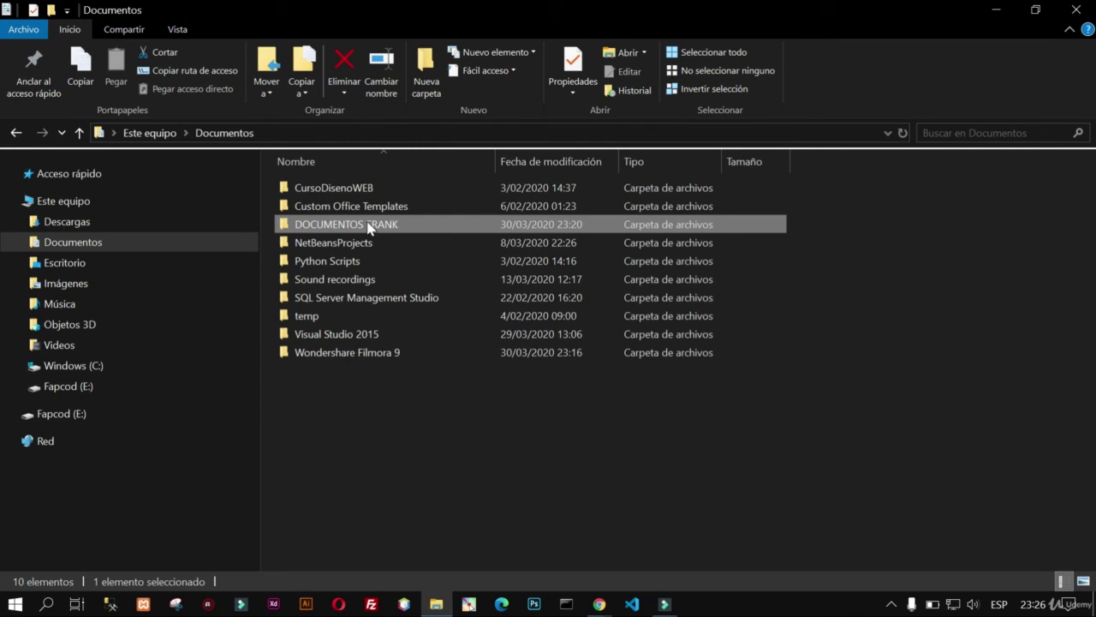
double_click(366, 225)
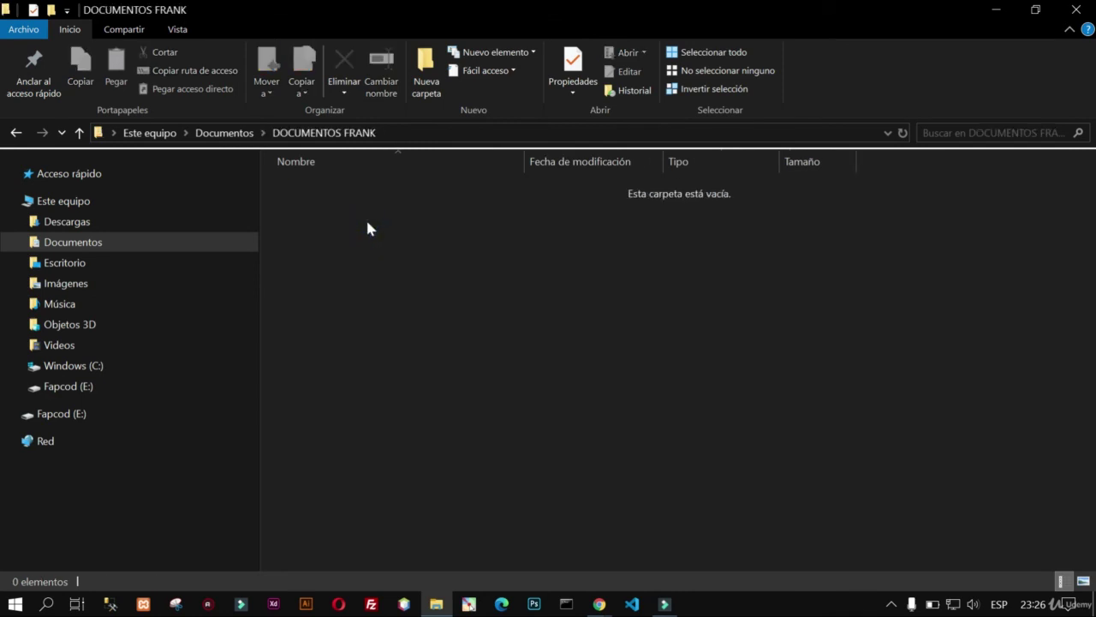
Step: Create a new subfolder in the owner's documents folder and name it CLASES
right_click(411, 281)
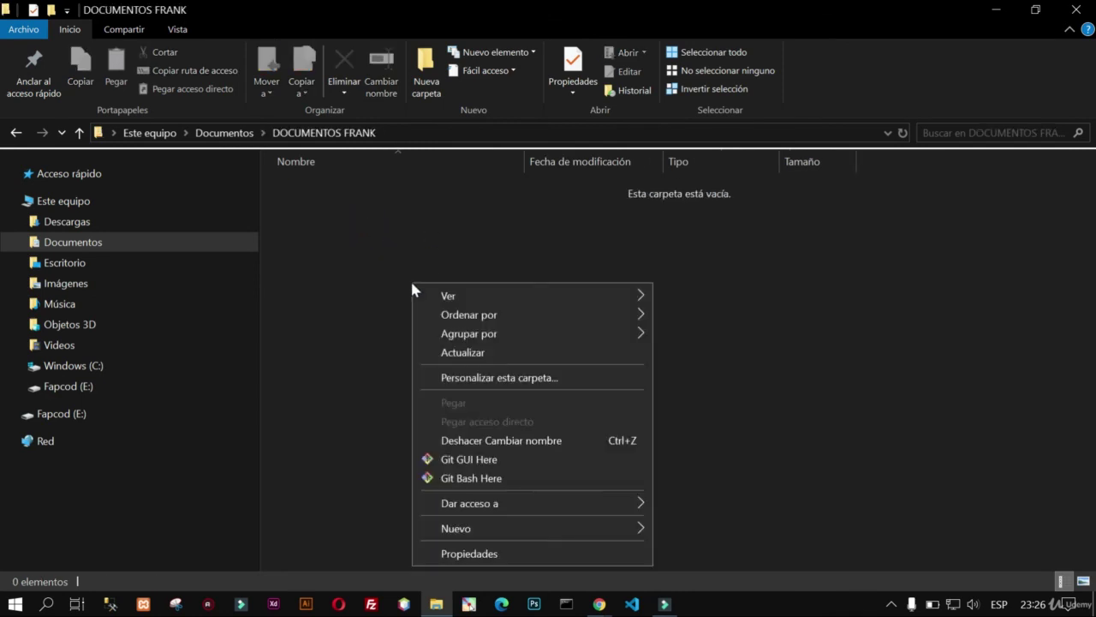
right_click(353, 266)
mouse_move(430, 508)
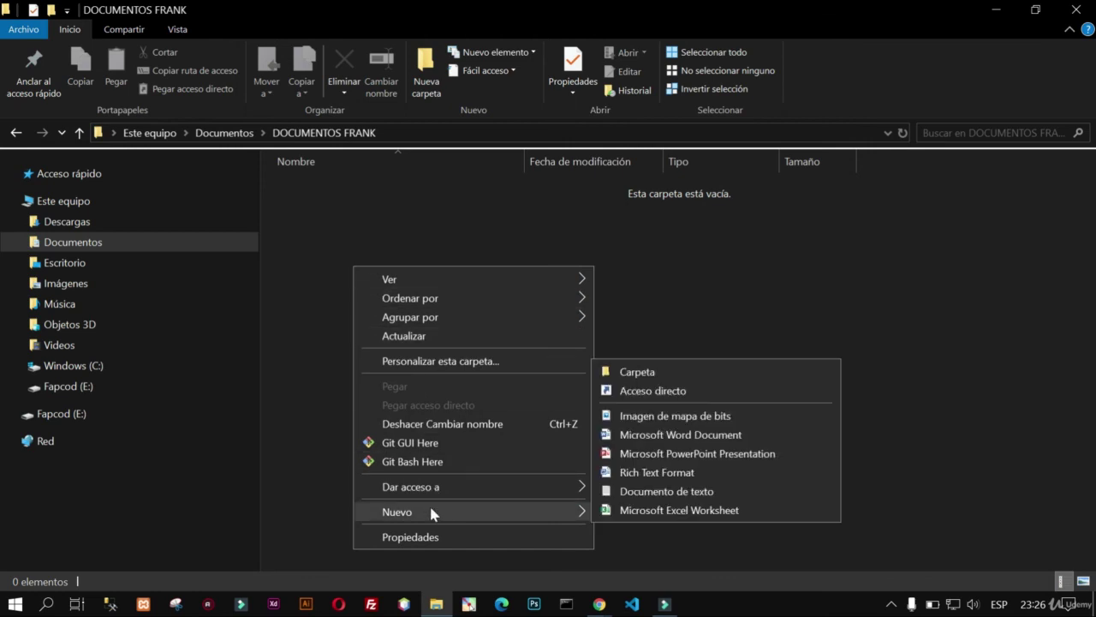
left_click(674, 371)
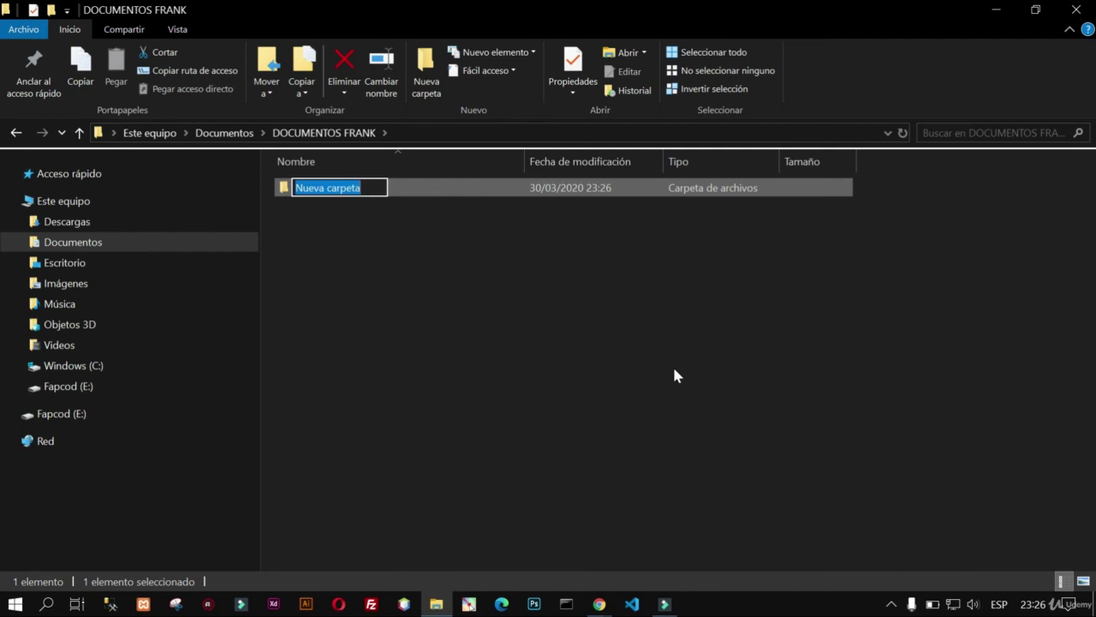
type("CLASES")
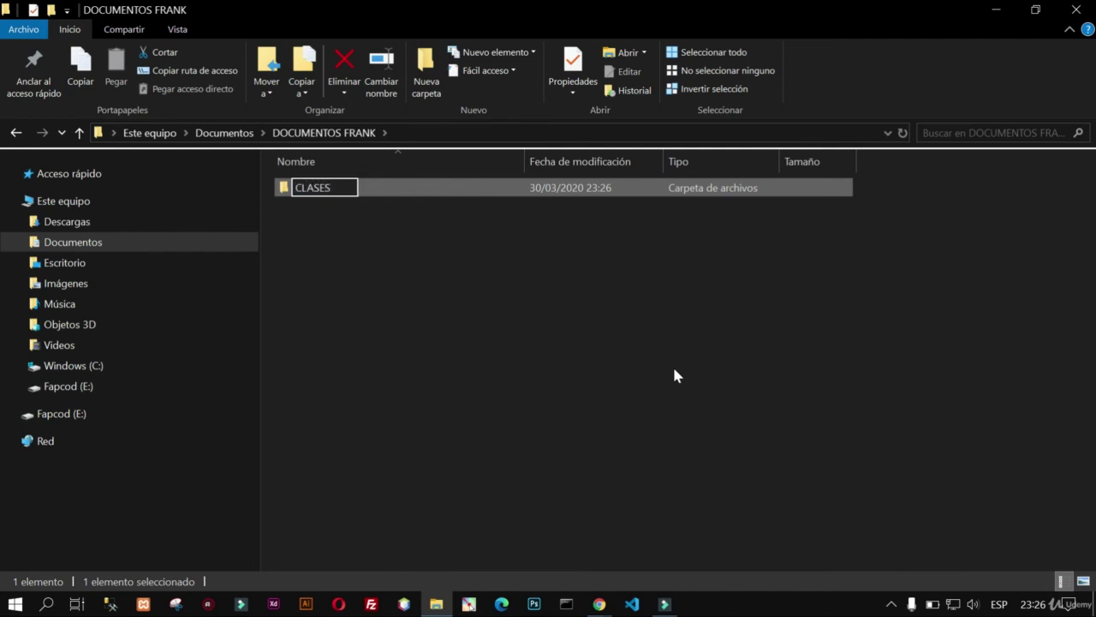
key("Return")
left_click(312, 255)
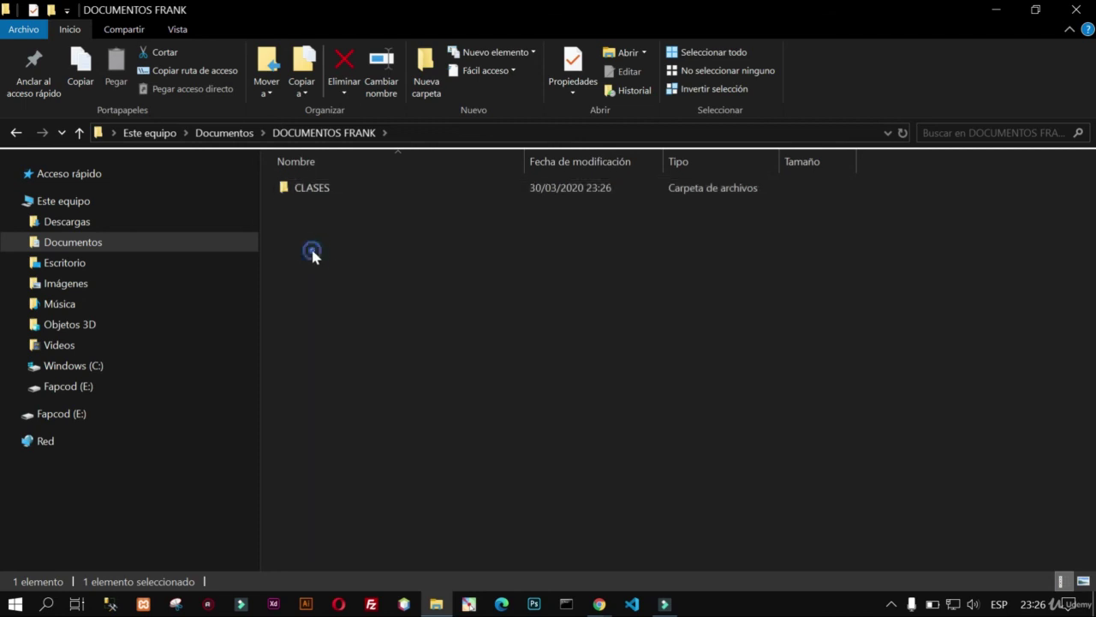
Step: Create a second subfolder beside CLASES and name it notas
right_click(299, 230)
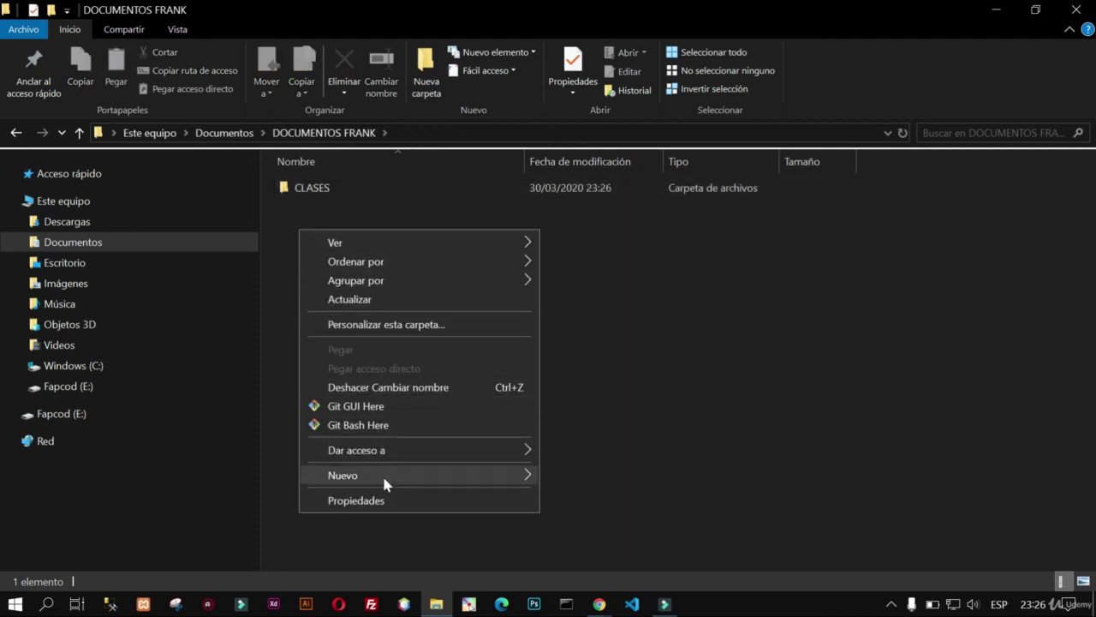
mouse_move(384, 484)
left_click(576, 335)
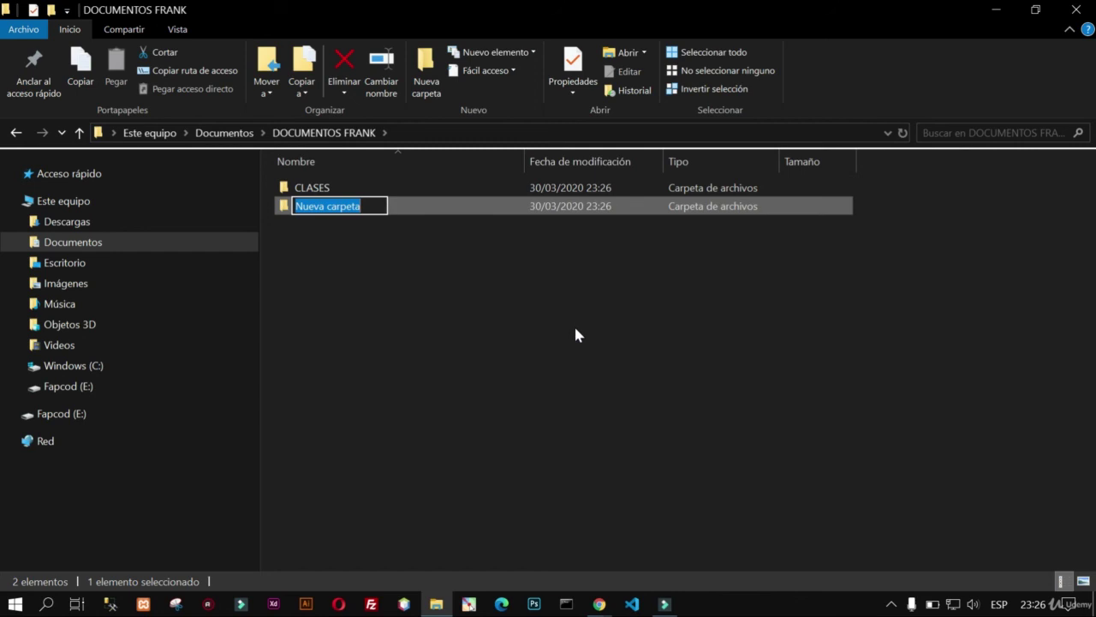
type("nue")
key("BackSpace")
key("BackSpace")
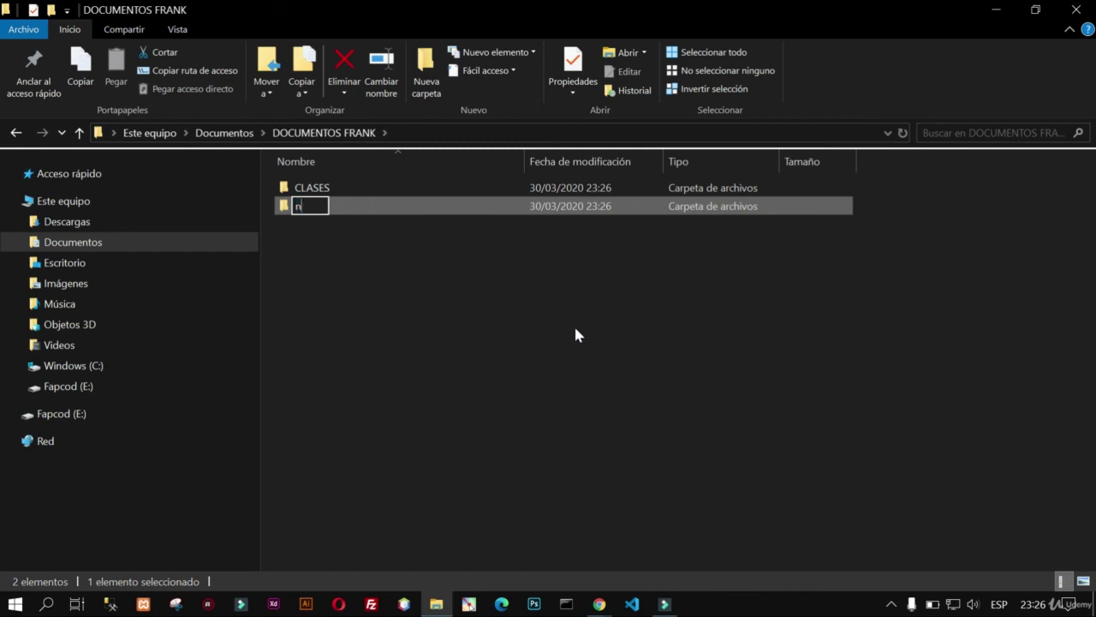
type("otas")
key("Return")
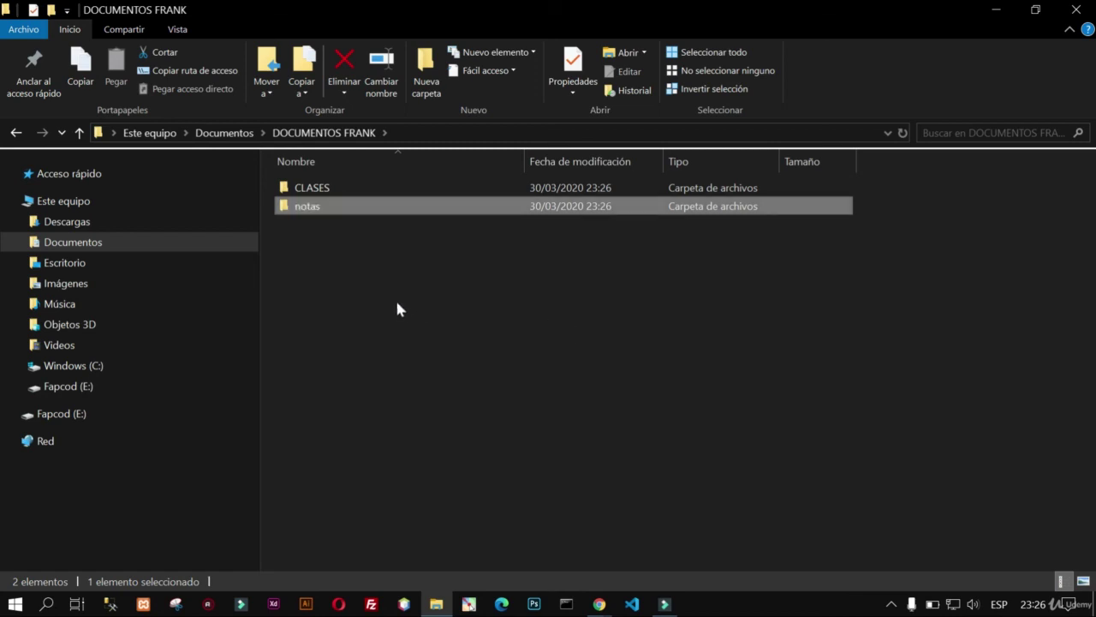
Step: Open the CLASES subfolder to check its contents, return to the parent folder and open notas
left_click(339, 194)
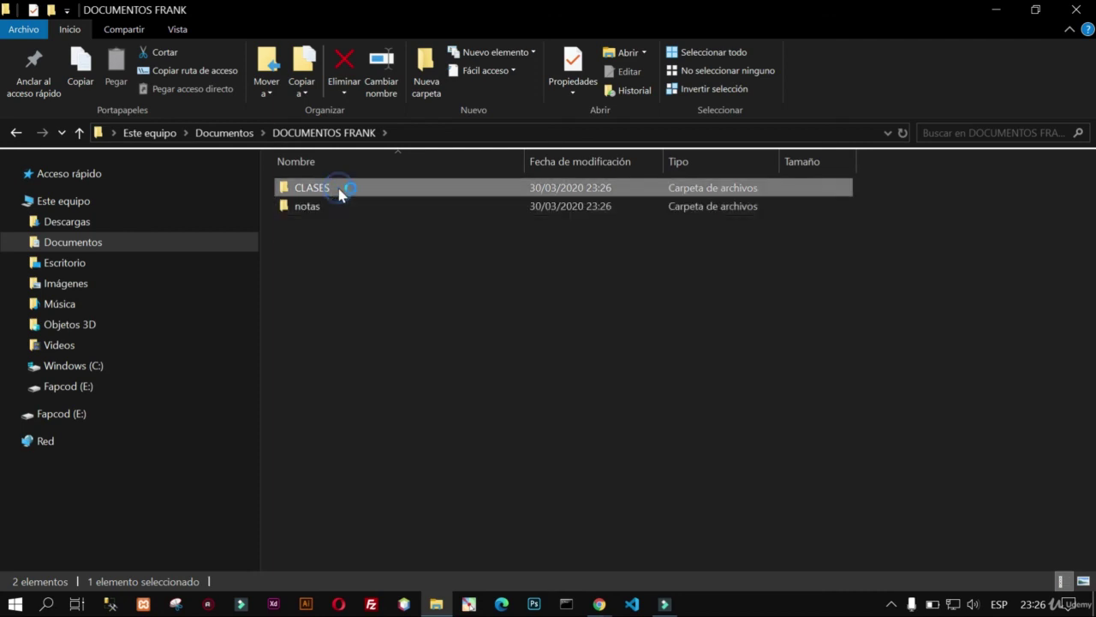
double_click(338, 193)
left_click(326, 134)
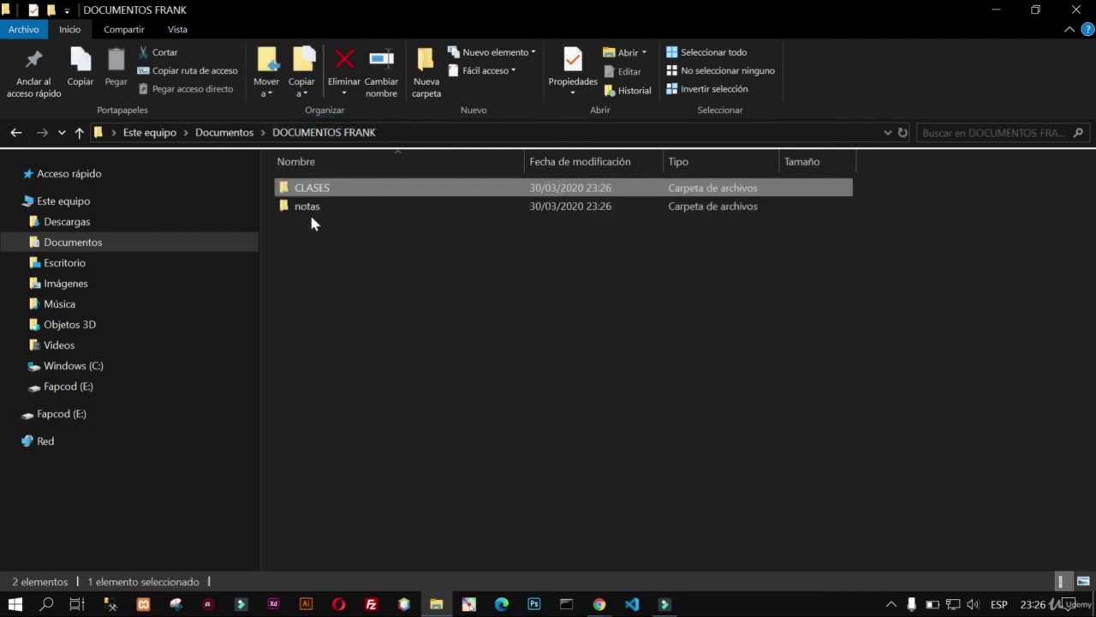
double_click(309, 212)
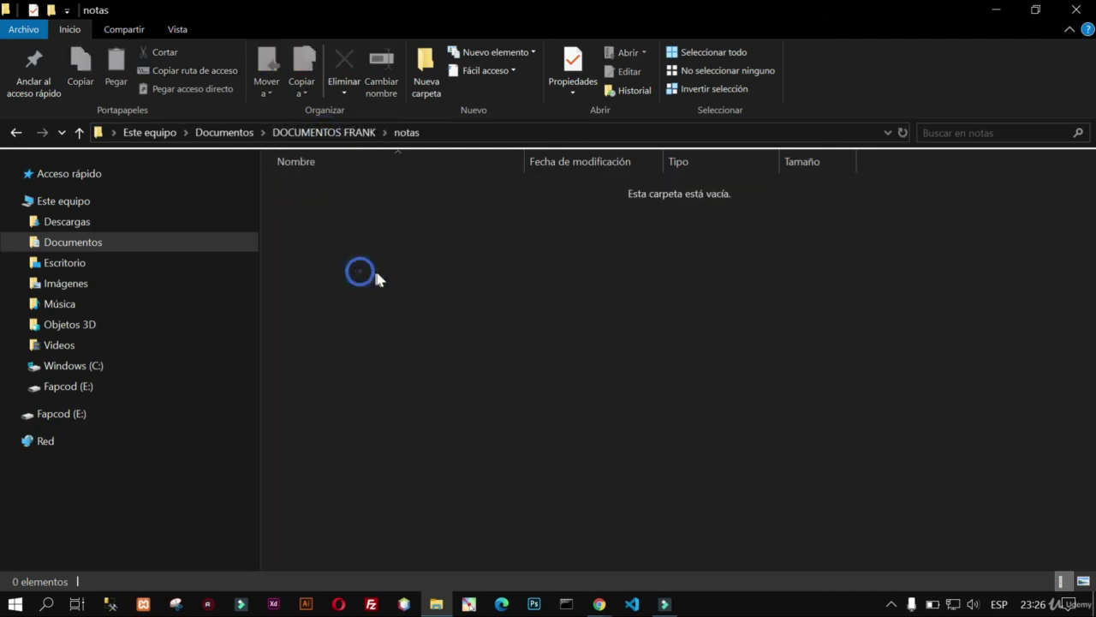